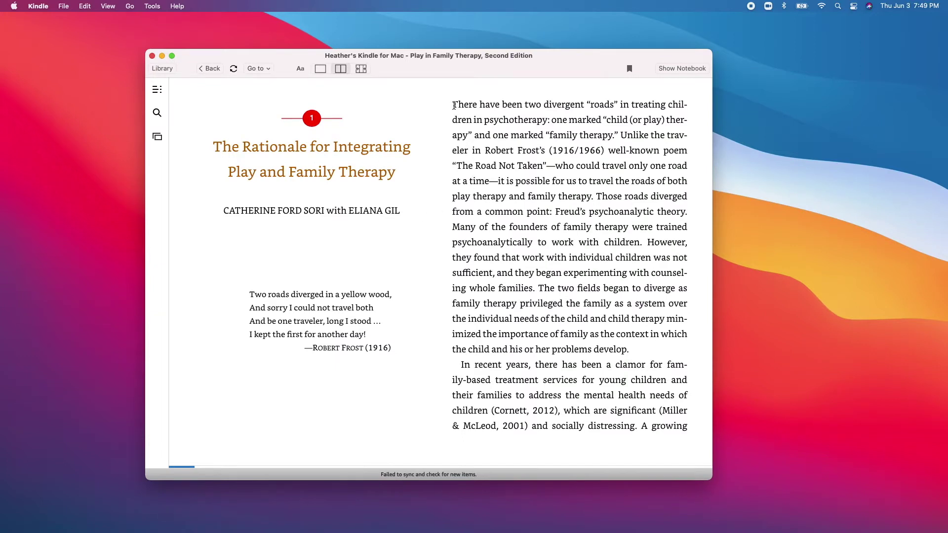
Highlight the chapter's opening passage through "at a time—" in yellow and attach a "blah blah" note to "Freud's psychoanalytic theory.".
left_click_drag(474, 105, 485, 177)
left_click(487, 203)
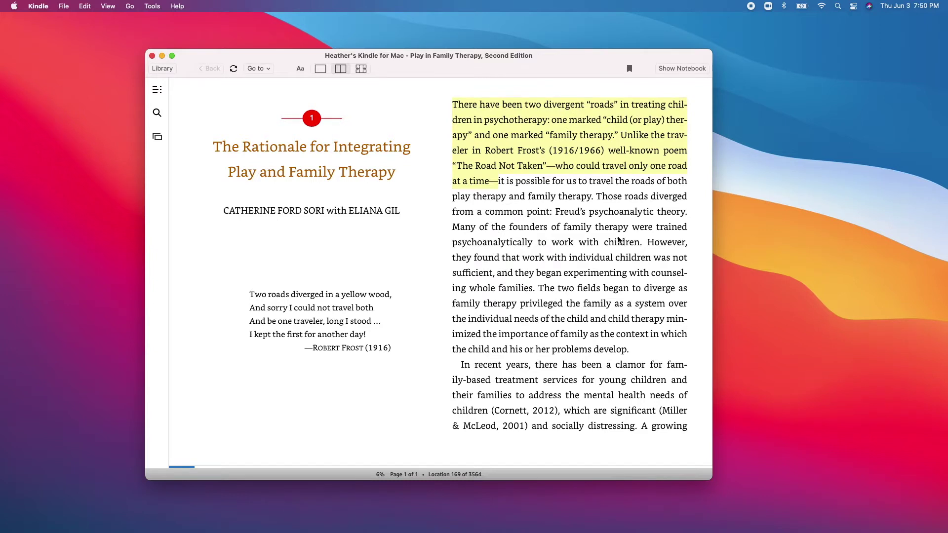
left_click_drag(556, 212, 686, 213)
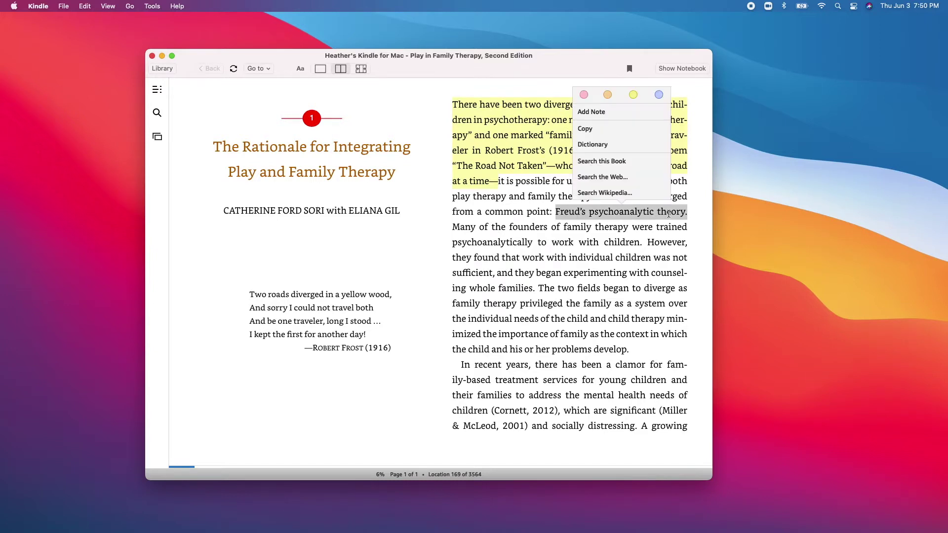
left_click(586, 112)
type("blah blah bl")
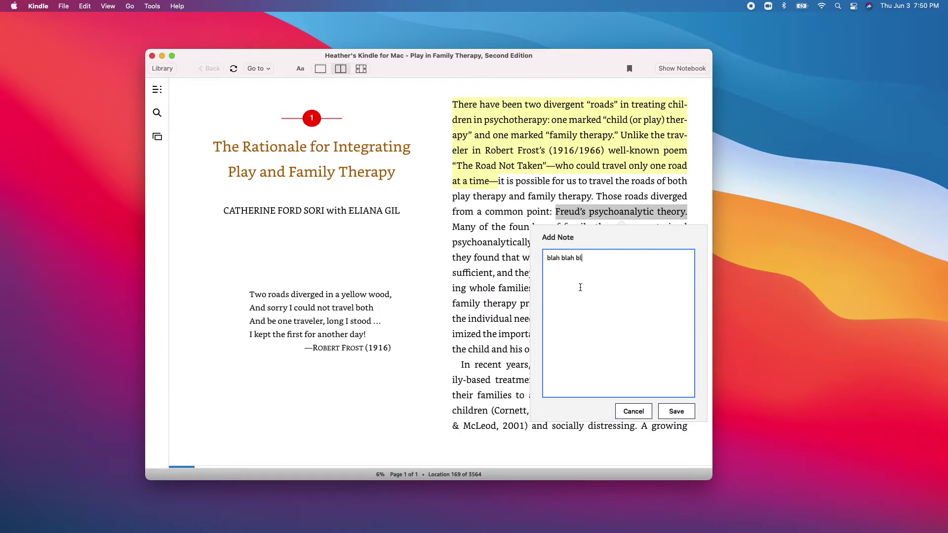
left_click(677, 415)
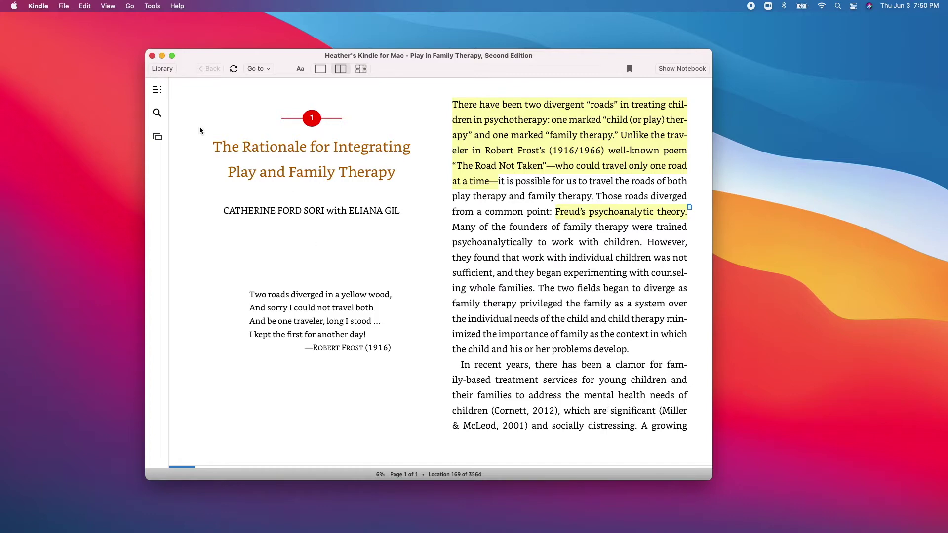
View chapter 11, "Take Me to Your Leader", through the table of contents, and return to the library.
left_click(157, 89)
scroll(207, 202, "down", 4)
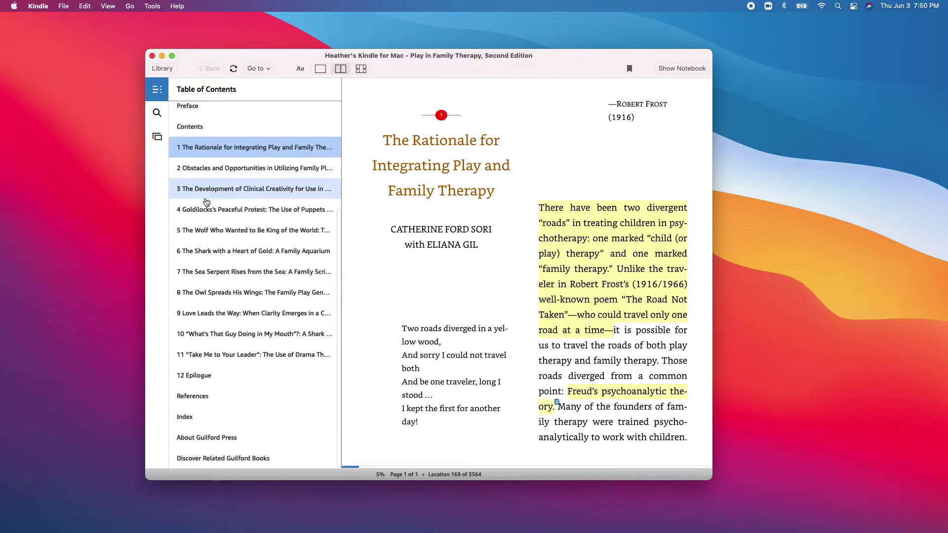
left_click(203, 356)
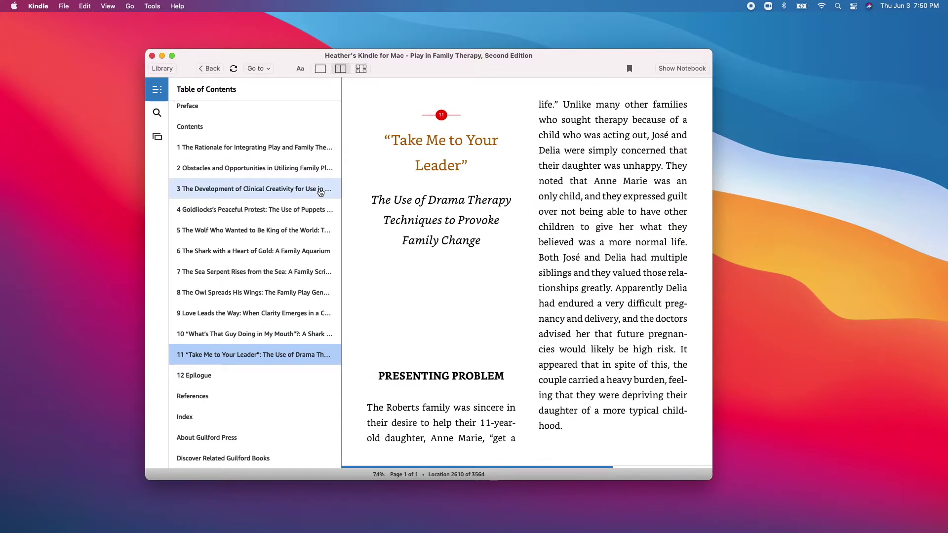
left_click(158, 89)
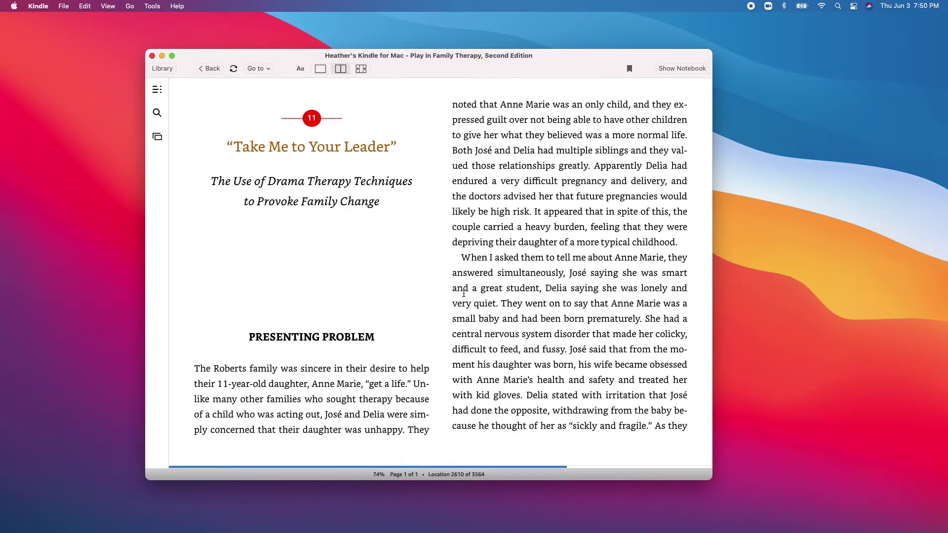
left_click(163, 68)
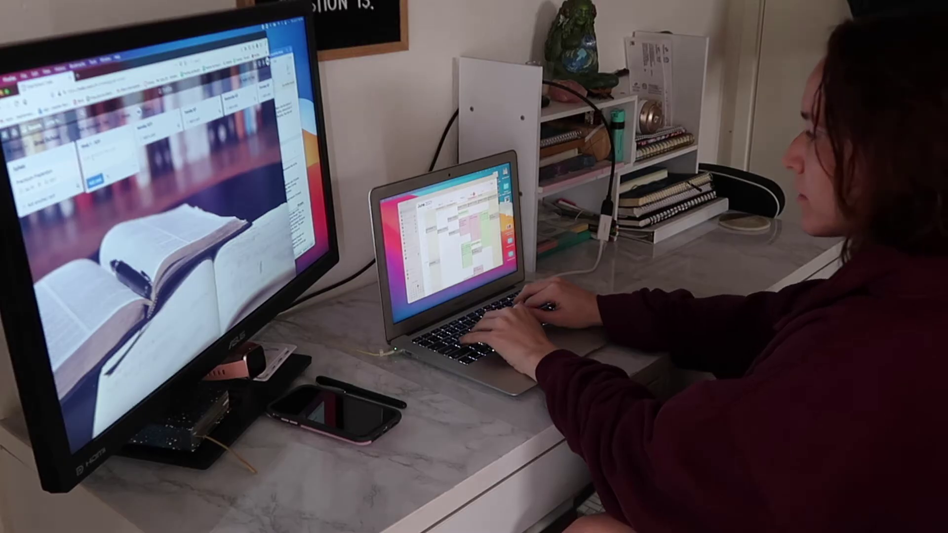
type("chology")
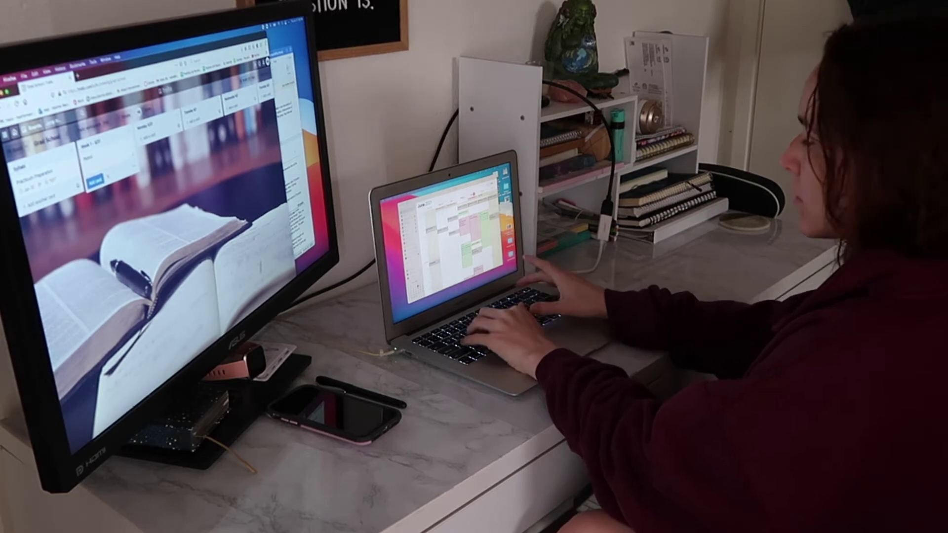
type(" Theo")
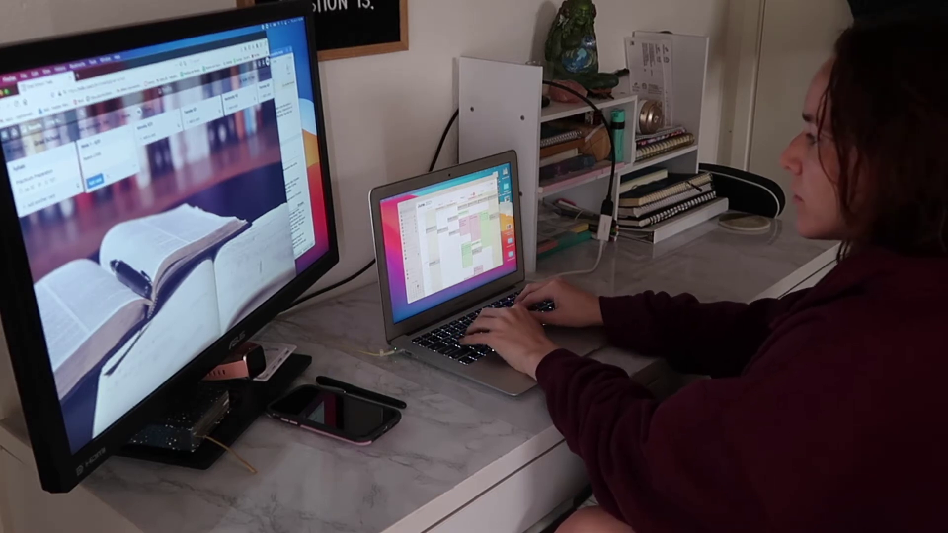
type("py Techniq")
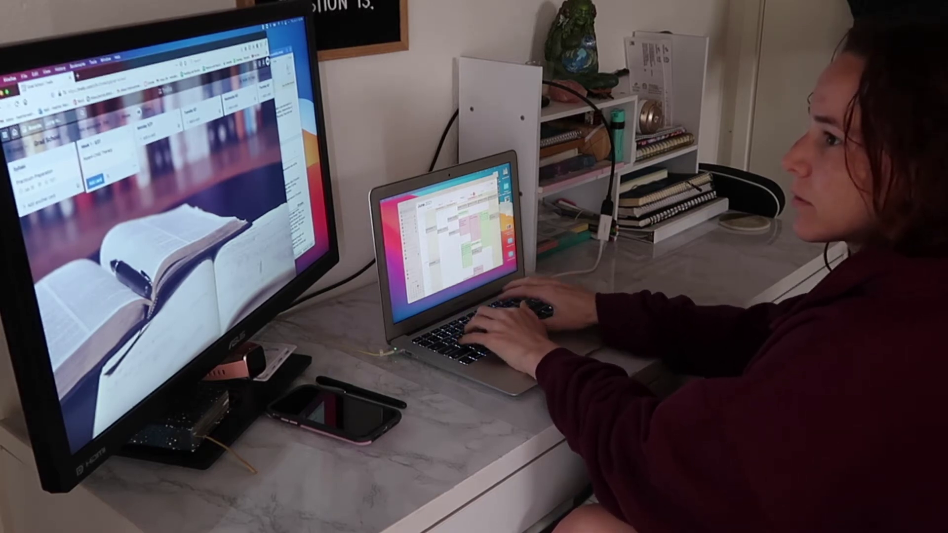
type("ues")
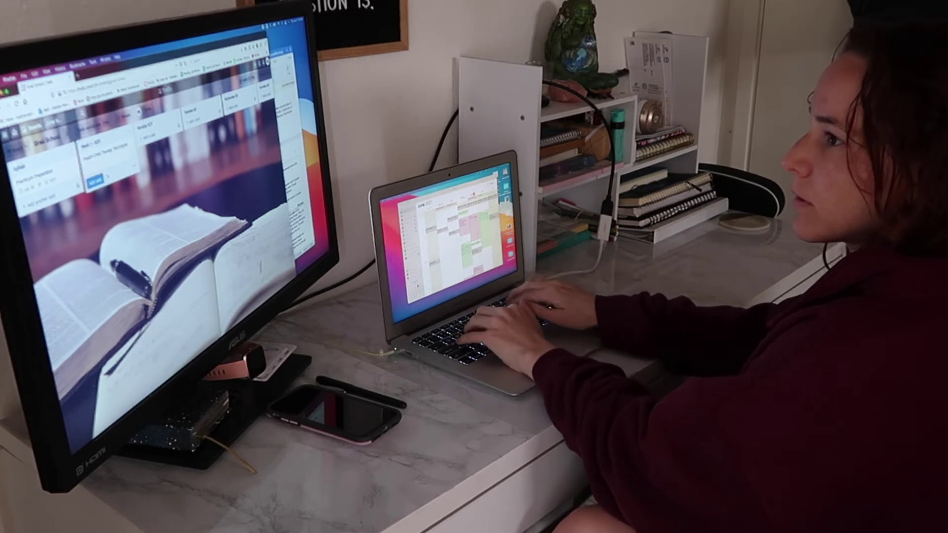
key("Return")
type("Group T")
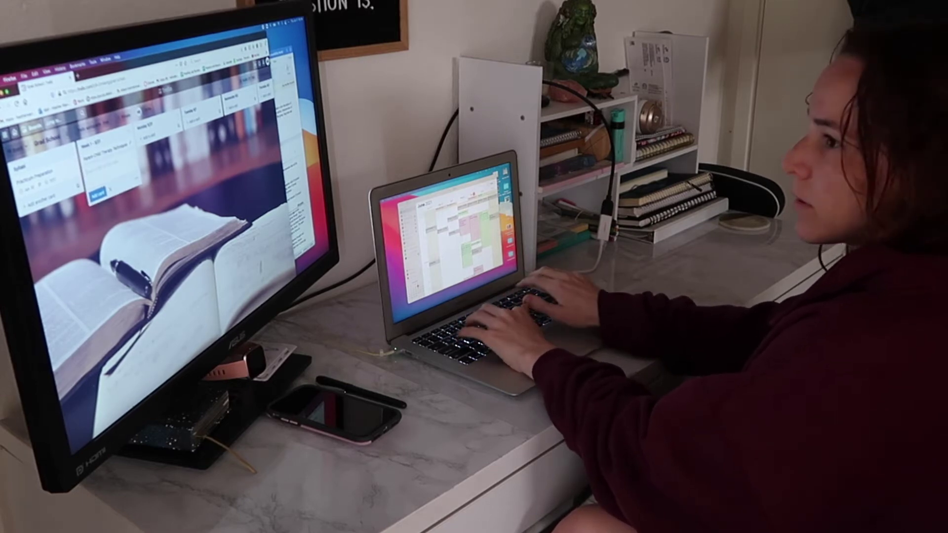
type("herapy")
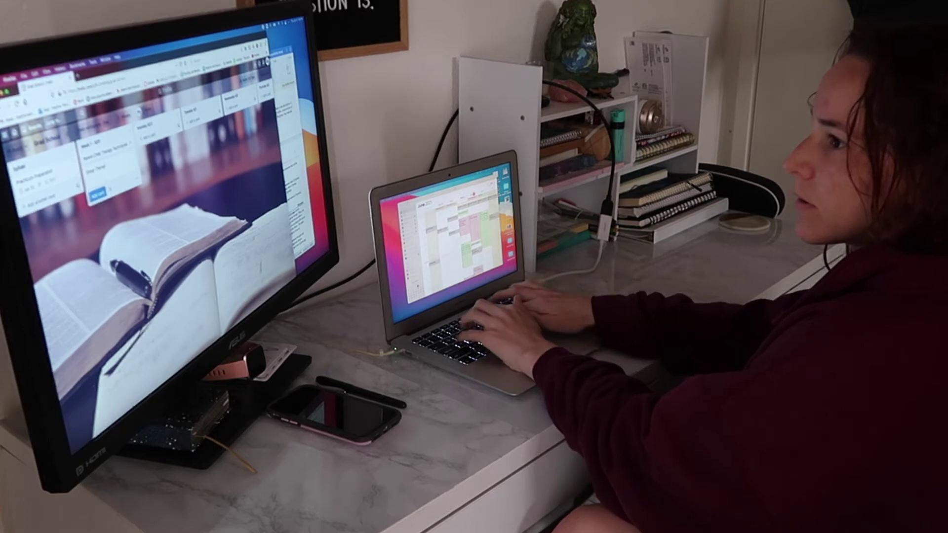
key("Return")
type("Play Therapy")
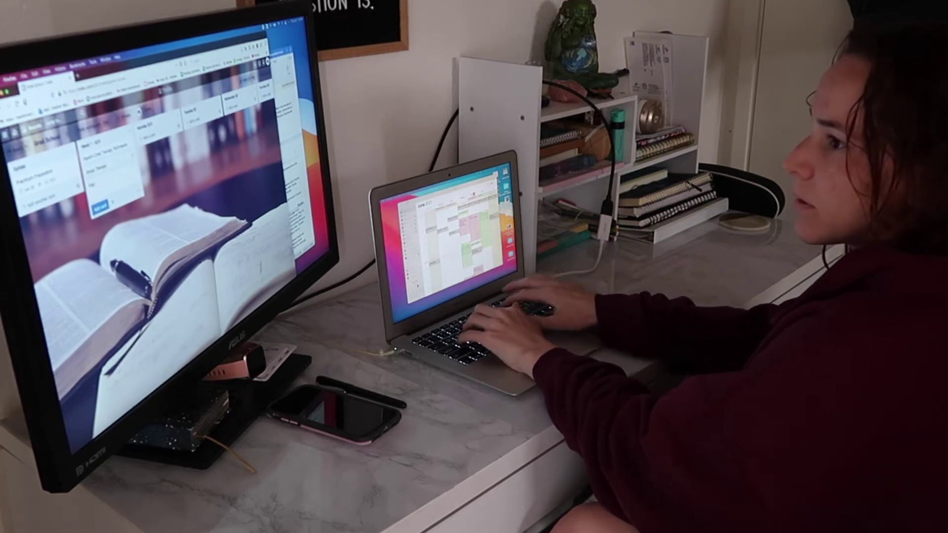
key("Return")
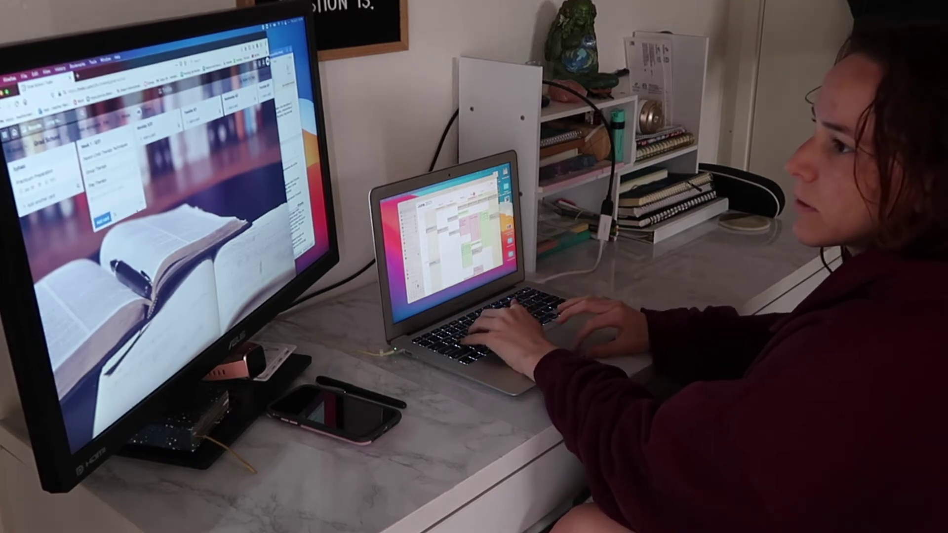
left_click(115, 215)
left_click(131, 145)
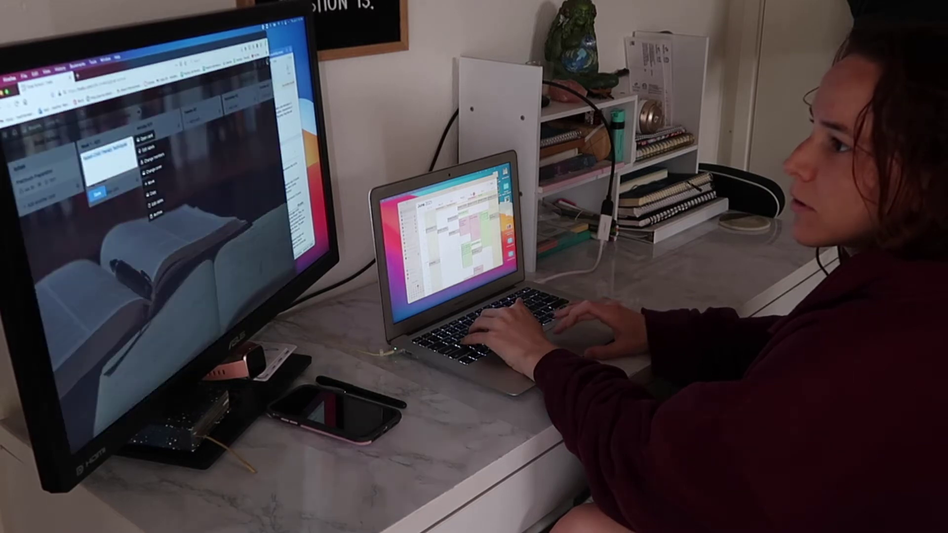
left_click(144, 151)
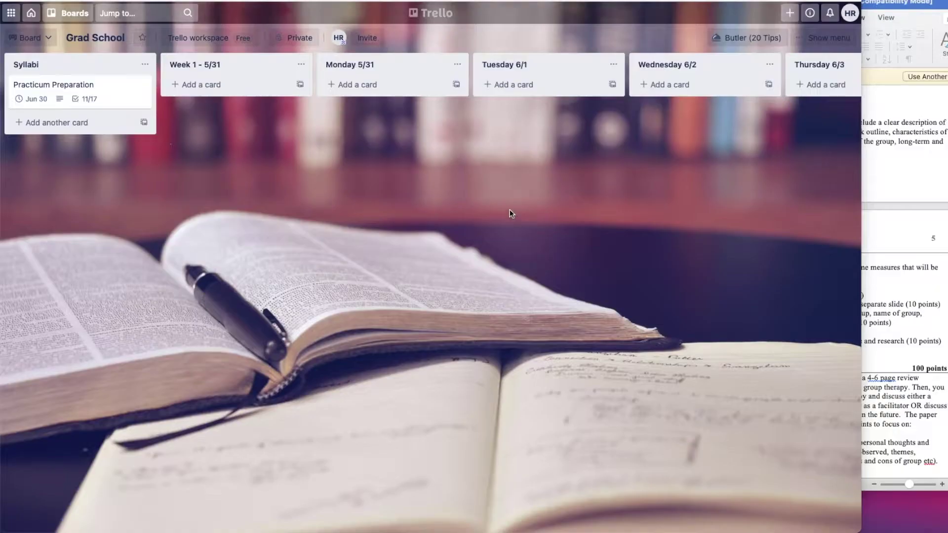
Add the cards Parent-Child Therapy Techniques, Group Therapy and Play Therapy to the Week 1 - 5/31 list in Trello.
left_click(194, 91)
type("Parent-Child Therapy Techniques")
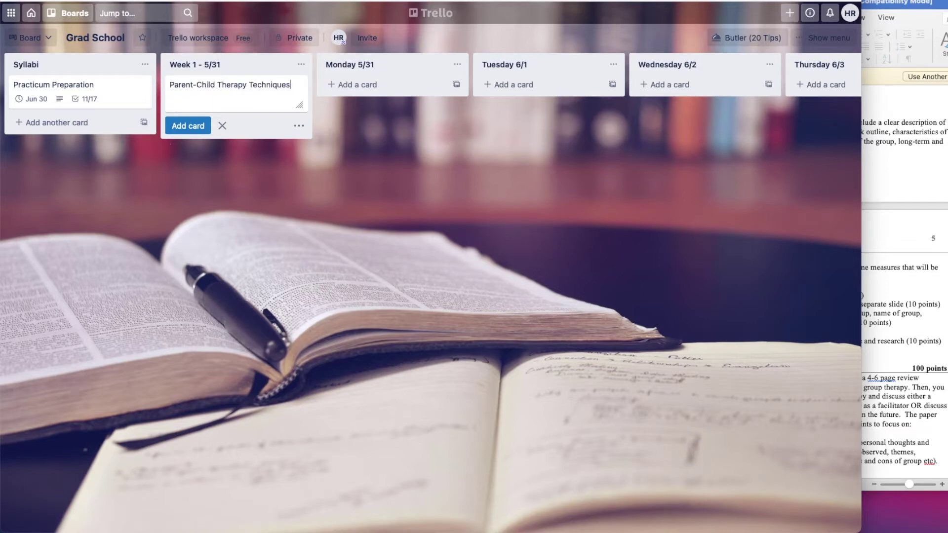
key("Return")
type("Gro")
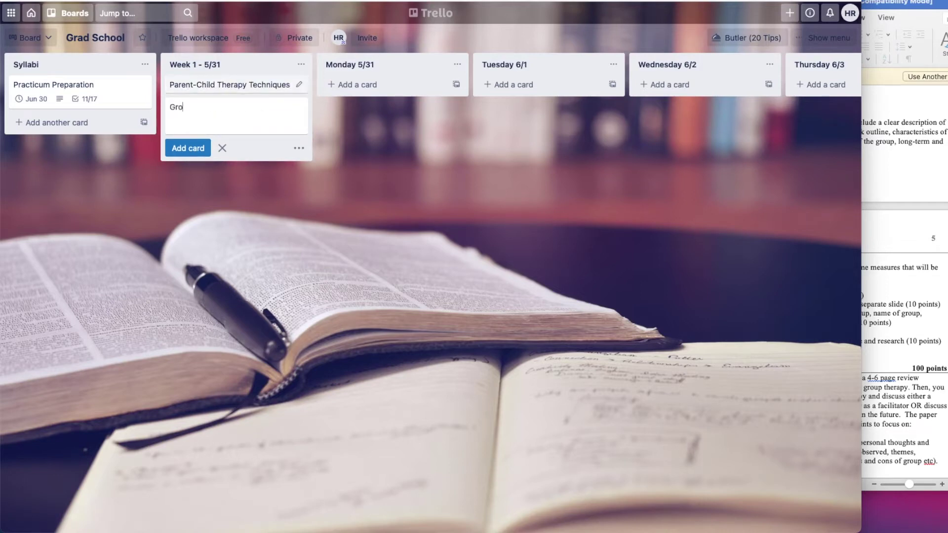
key("Return")
type("Play Therapy")
key("Return")
key("Escape")
Rename the purple label as Parent-Child Therapy Techniques and apply it to the card of the same name.
left_click(299, 85)
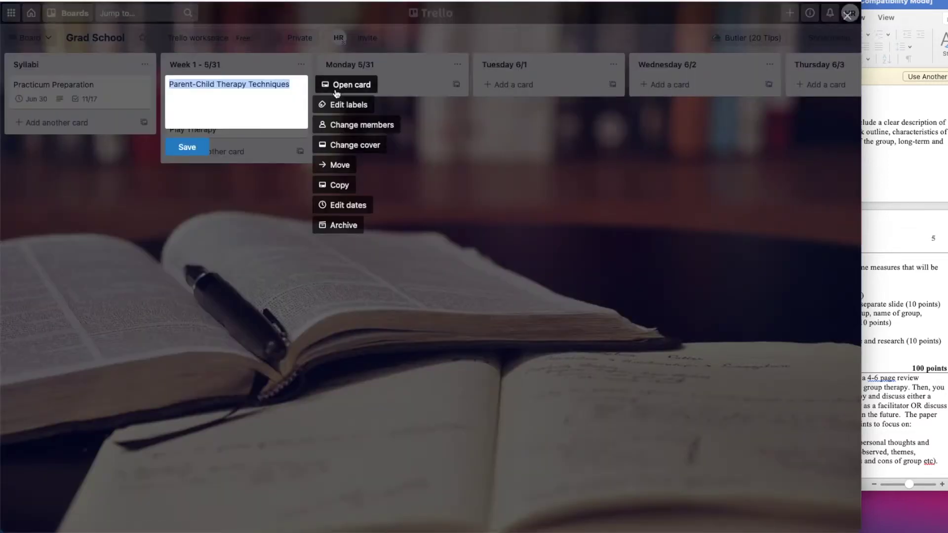
left_click(346, 105)
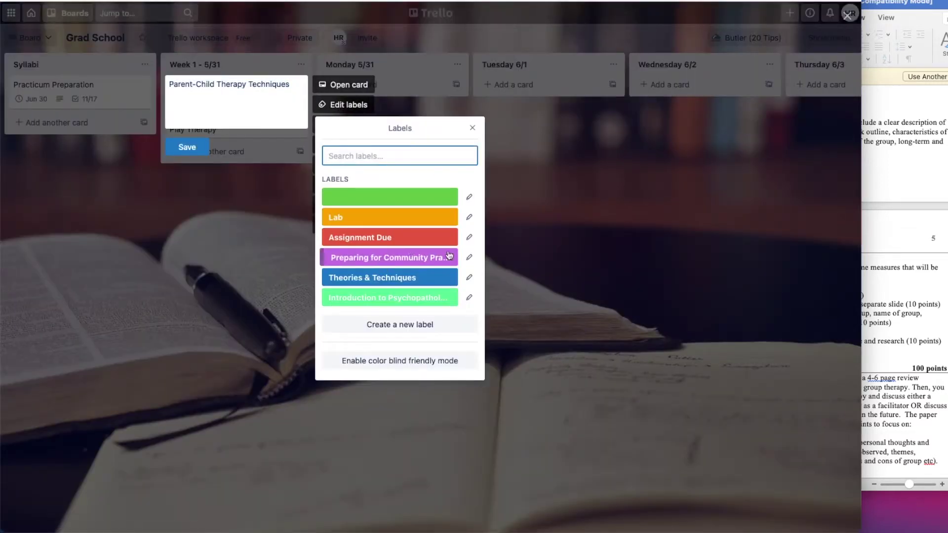
left_click(469, 257)
type("Parent-Child Therapy Techniques")
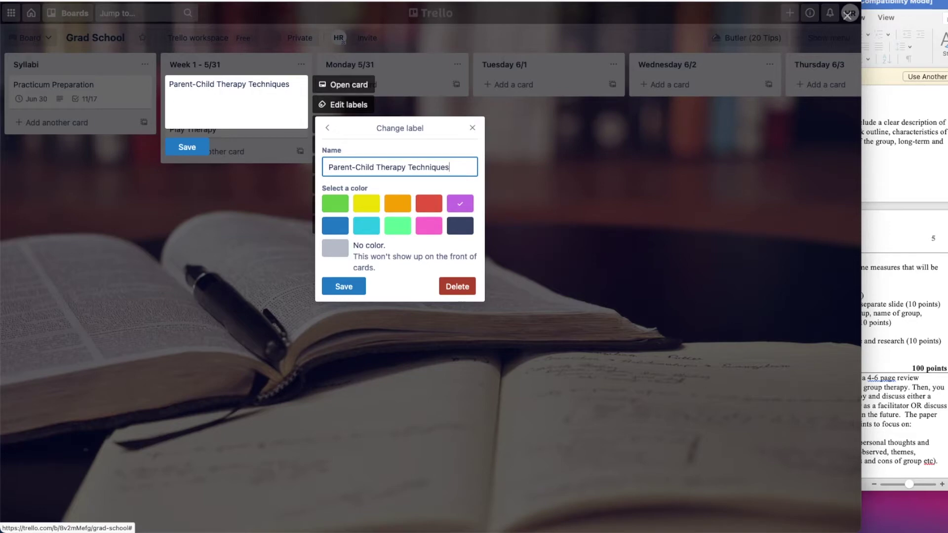
left_click(341, 285)
key("Escape")
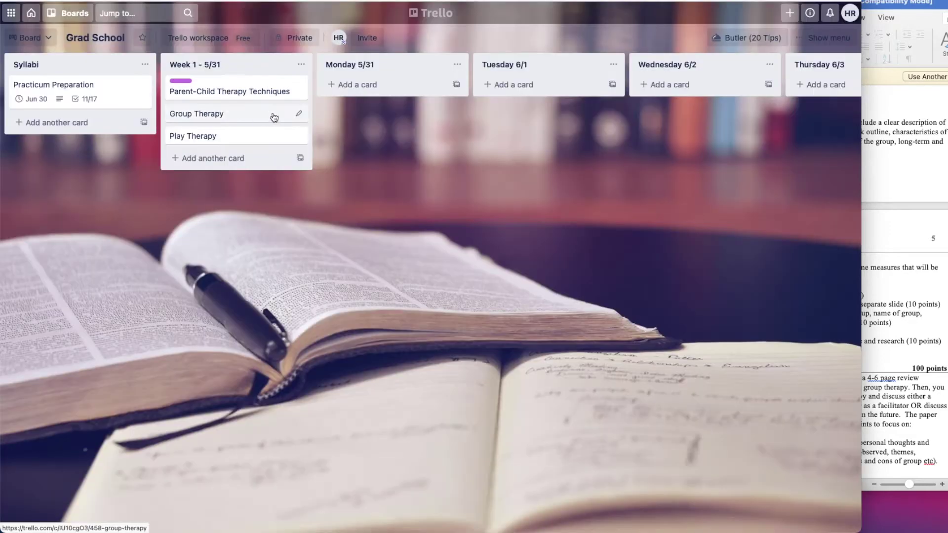
Rename the blue Theories & Techniques label as Group Therapy and apply it to the Group Therapy card.
left_click(299, 113)
left_click(345, 134)
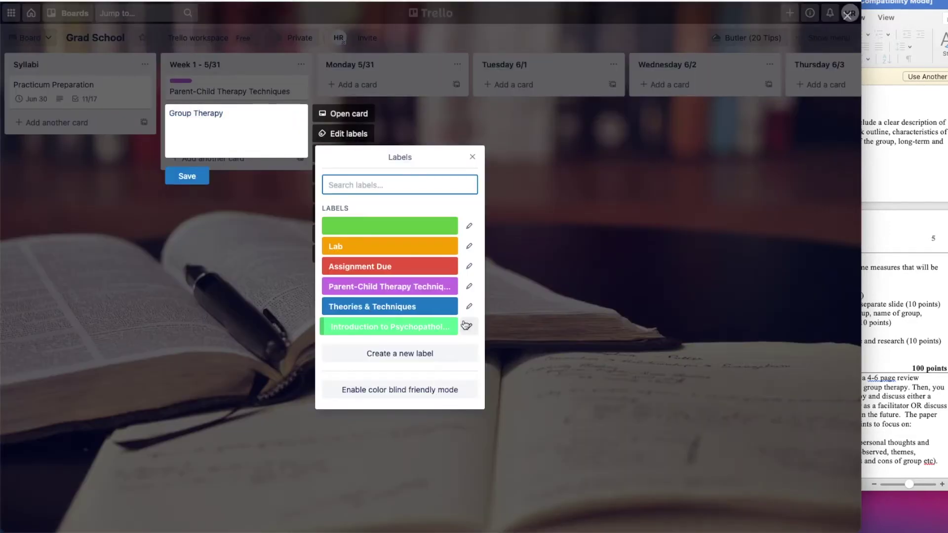
left_click(469, 306)
type("Group Therapy")
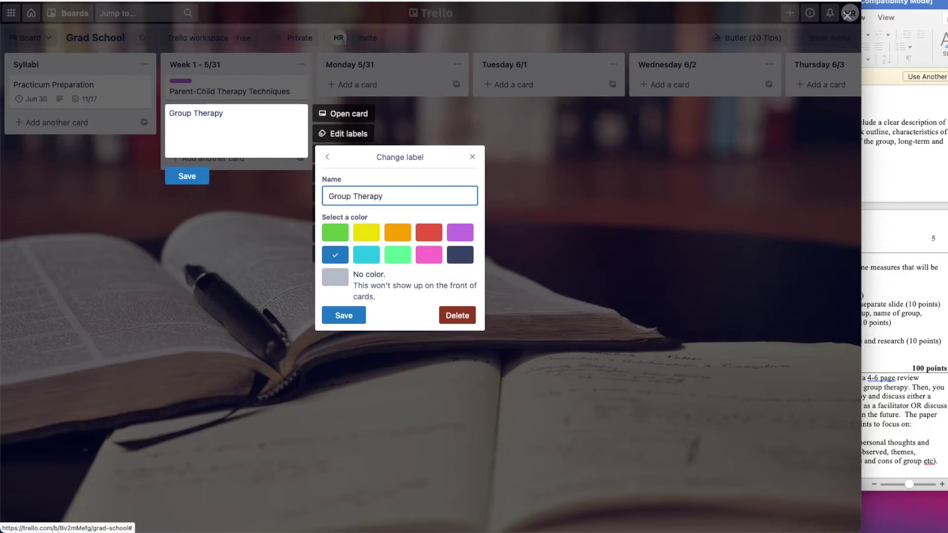
left_click(353, 313)
left_click(192, 177)
left_click(300, 121)
left_click(345, 133)
left_click(367, 310)
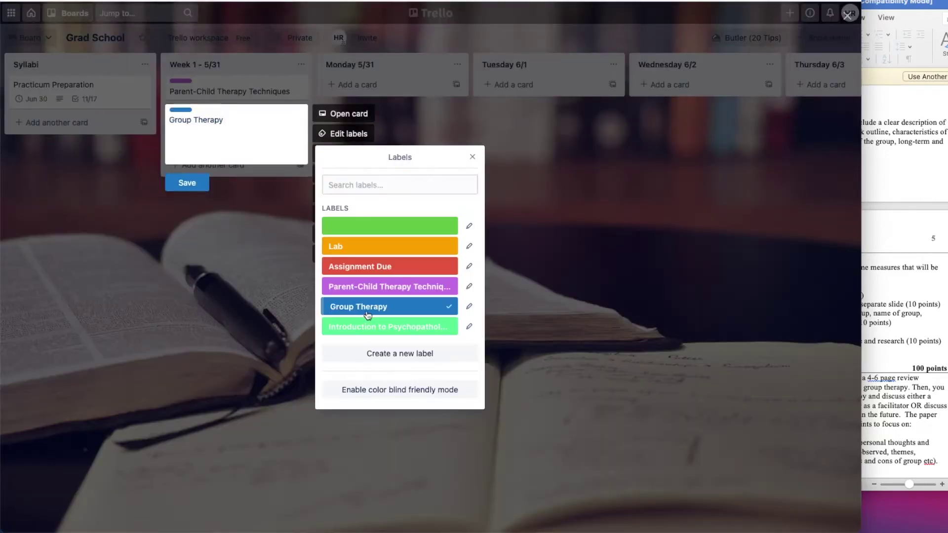
left_click(284, 209)
Rename the light green label as Play Therapy and apply it to the Play Therapy card.
left_click(300, 145)
left_click(345, 162)
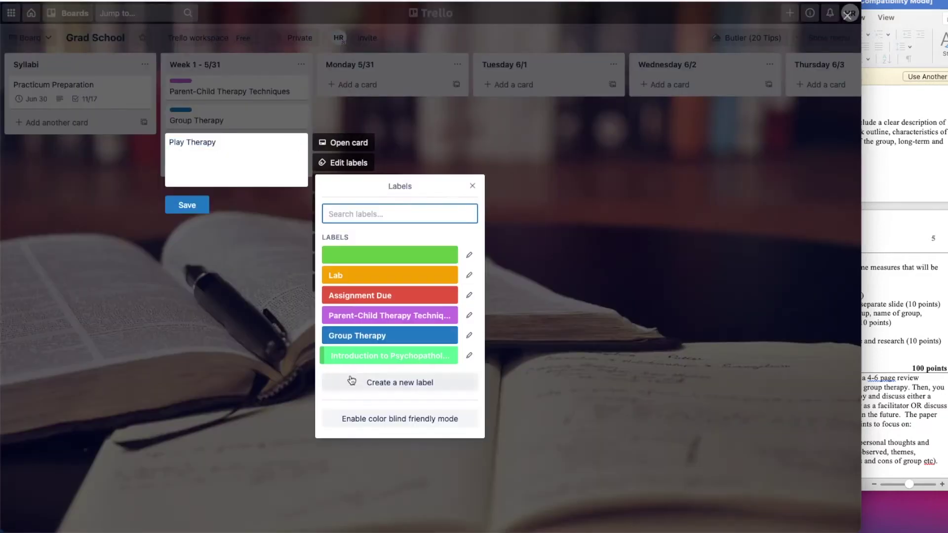
left_click(469, 356)
type("Play")
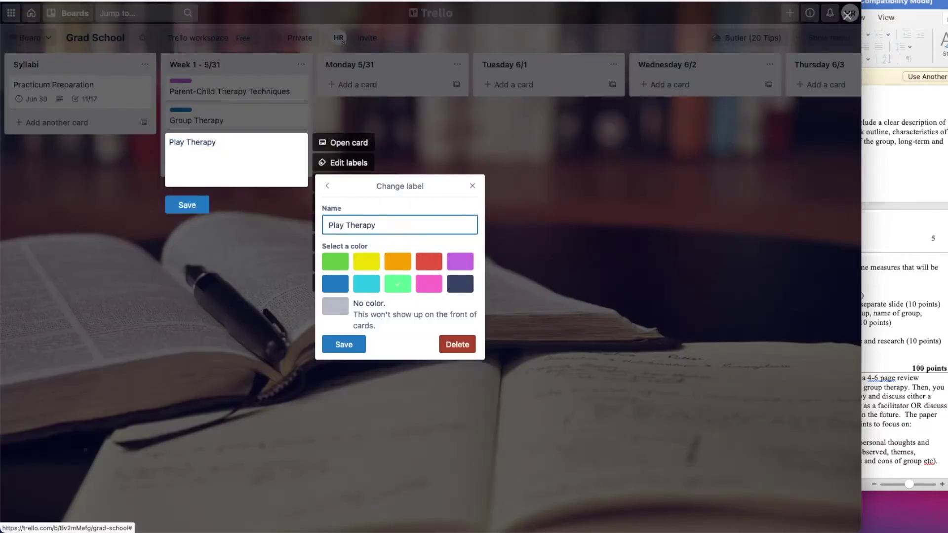
type(" Therapy")
left_click(355, 343)
left_click(345, 356)
left_click(200, 204)
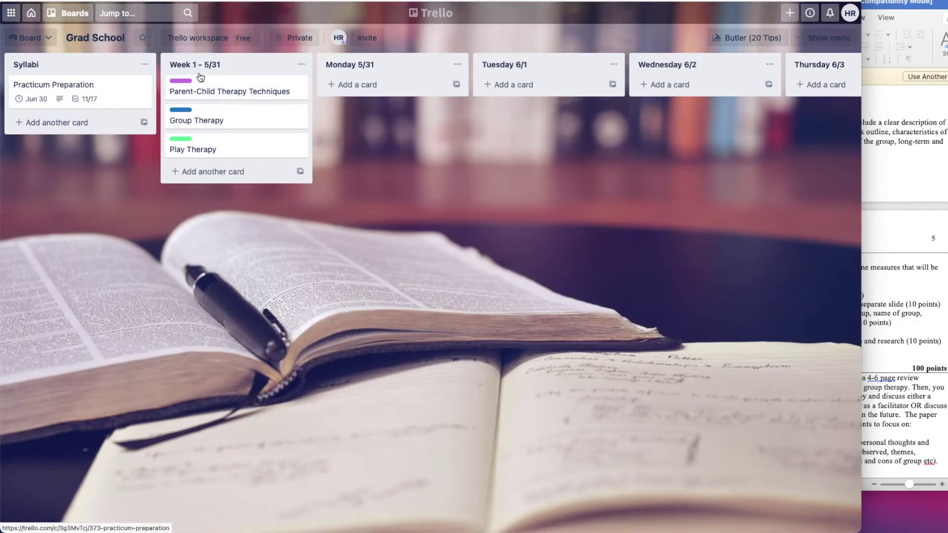
Copy the Parent-Child Therapy Techniques card with its label and move one of the two cards to the top of the Syllabi list.
left_click(144, 66)
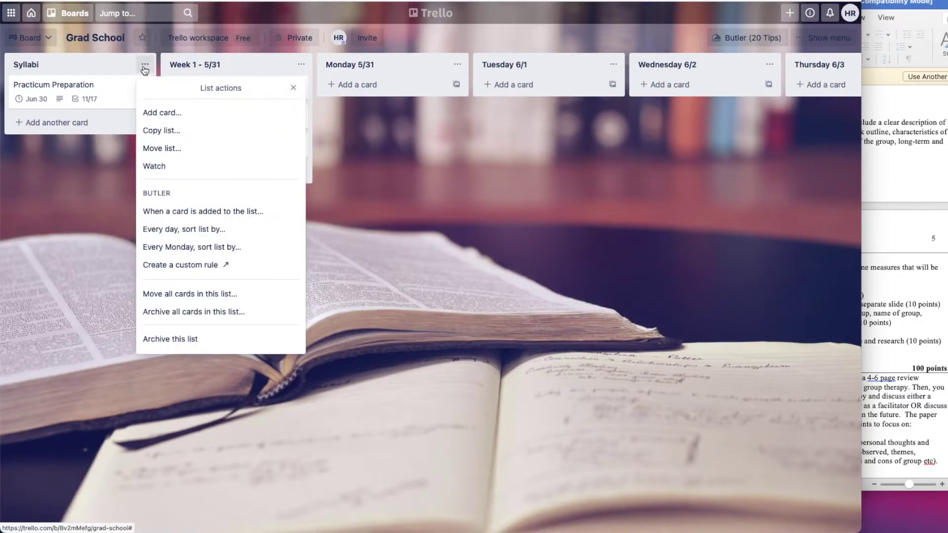
left_click(85, 245)
right_click(202, 90)
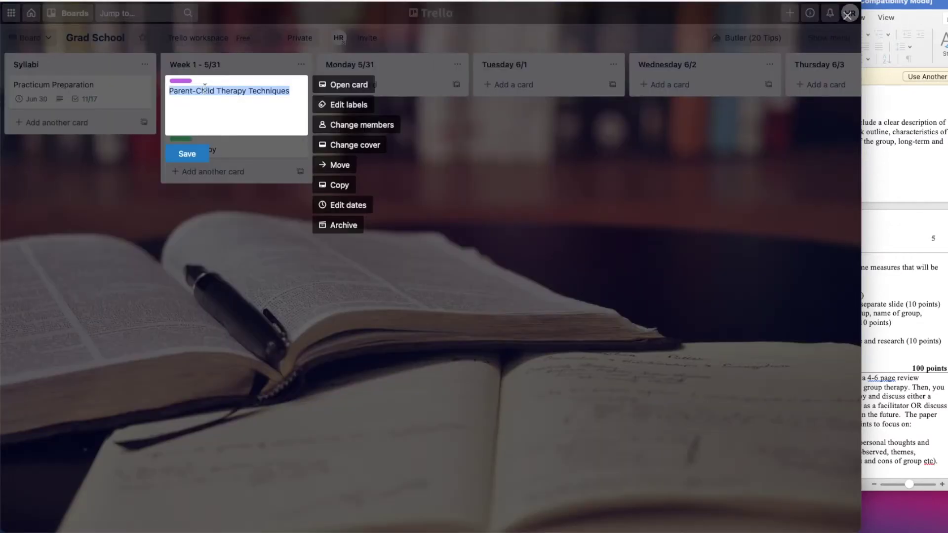
left_click(328, 186)
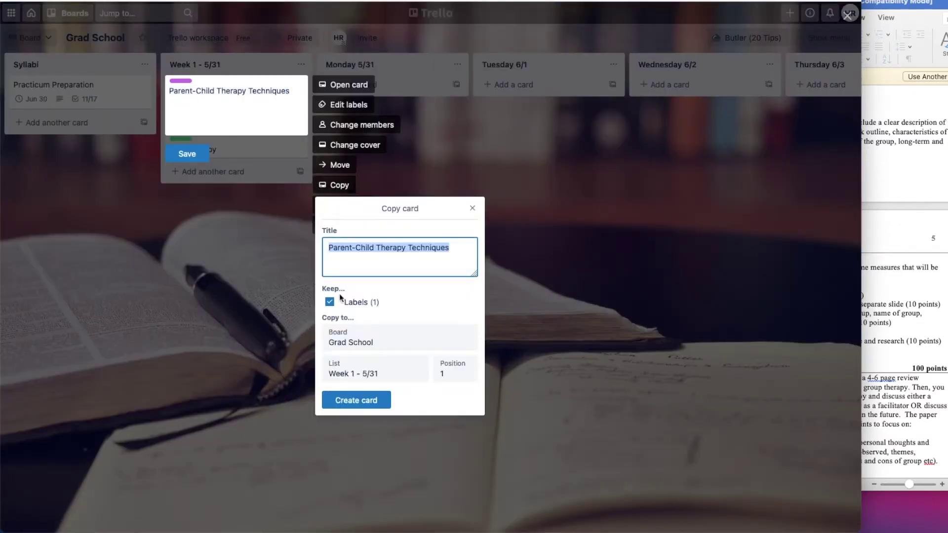
left_click(355, 400)
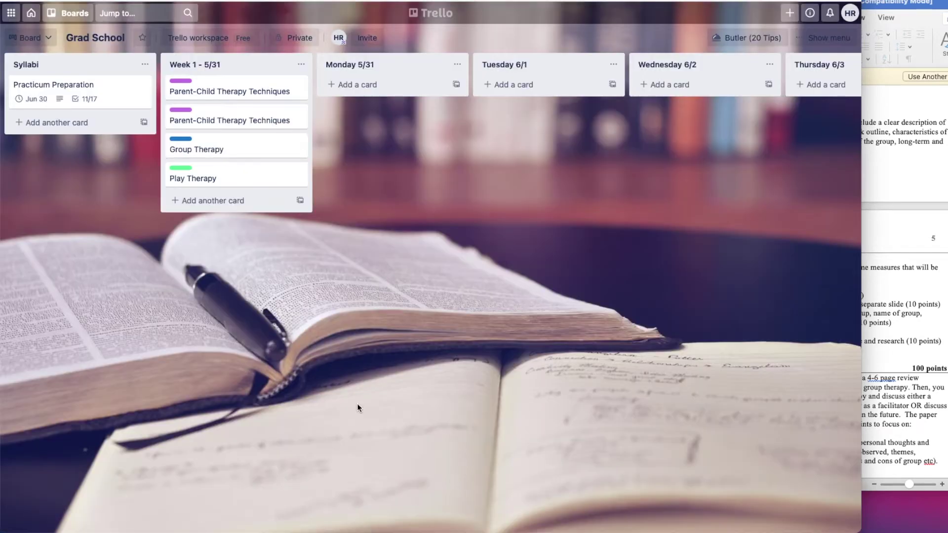
left_click_drag(250, 95, 99, 87)
Copy the Group Therapy card with its label from the Week 1 list into the Syllabi list.
right_click(200, 127)
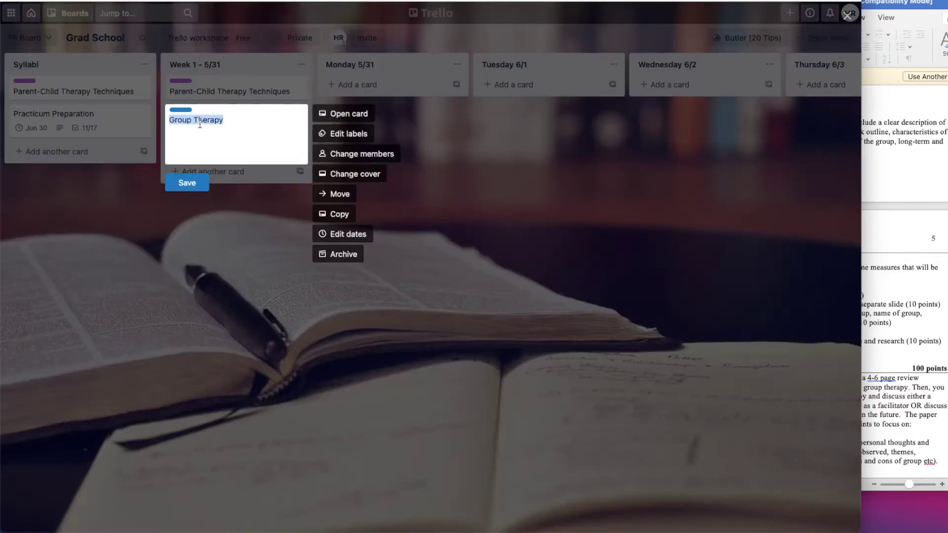
left_click(339, 214)
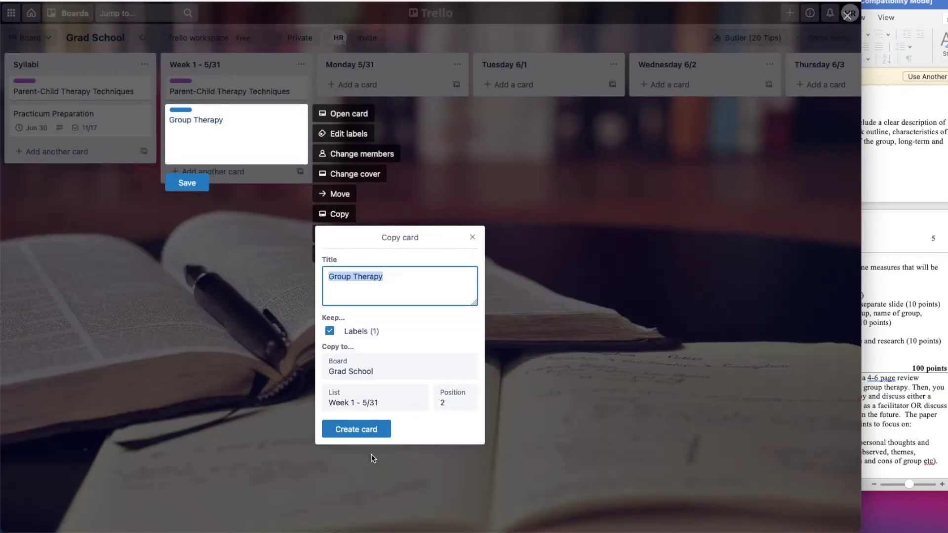
left_click(362, 402)
left_click(359, 381)
left_click(356, 429)
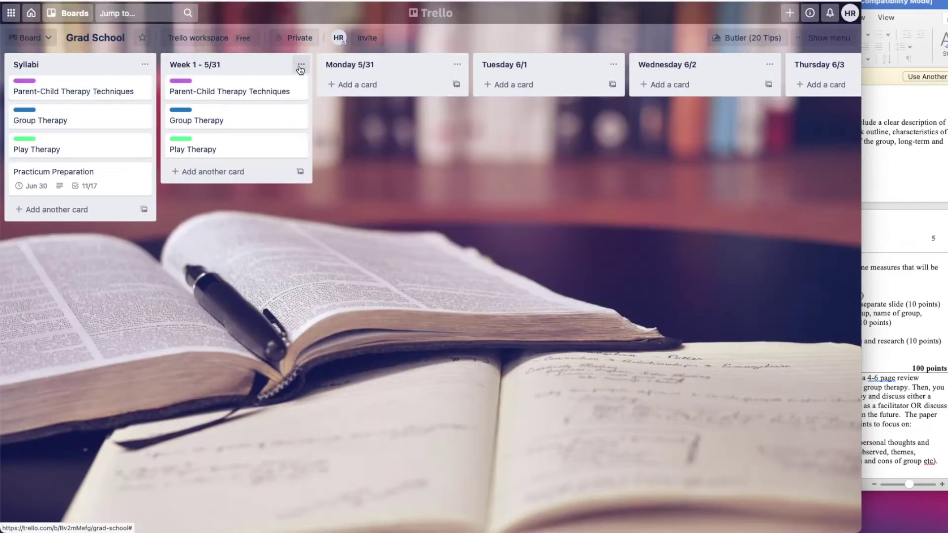
Copy the Week 1 list with its cards as a new list named Week 2 - 6/7.
left_click(300, 66)
left_click(308, 130)
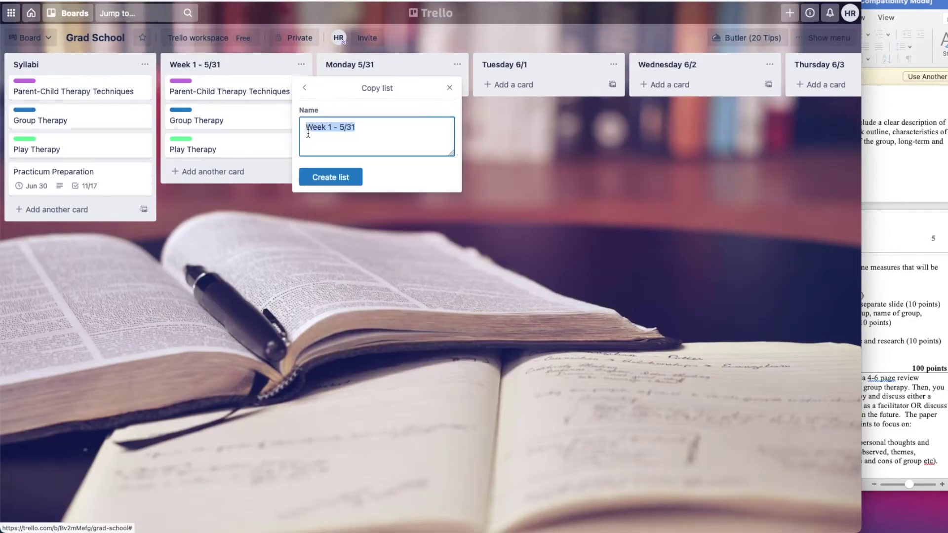
type("Week 2")
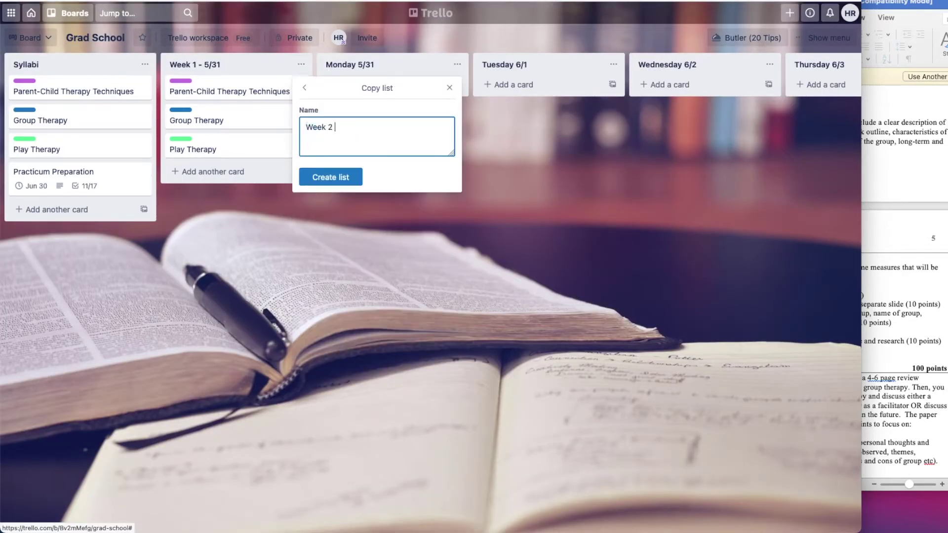
left_click(342, 175)
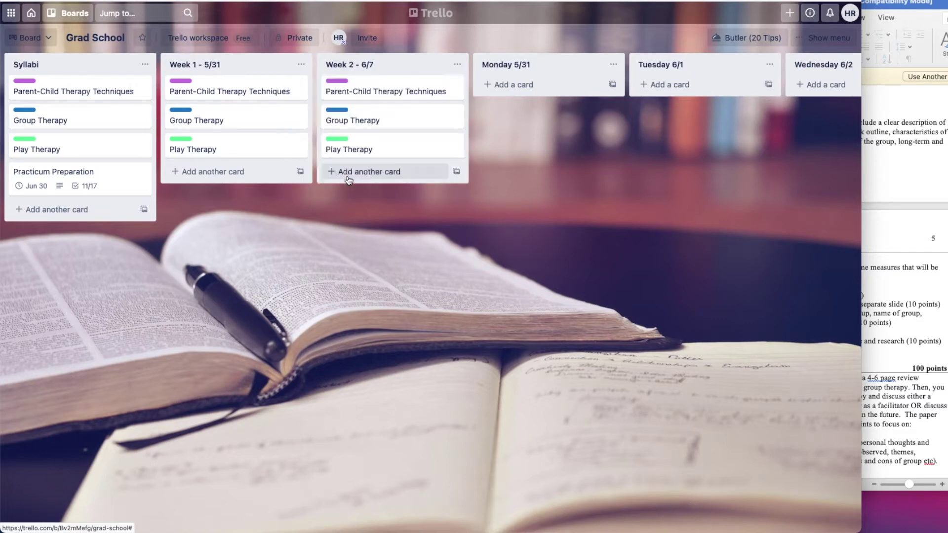
Copy the Week 2 list with its cards as a new list named Week 3 - 6/14.
left_click(457, 65)
left_click(471, 131)
type("Week 3 - 6/14")
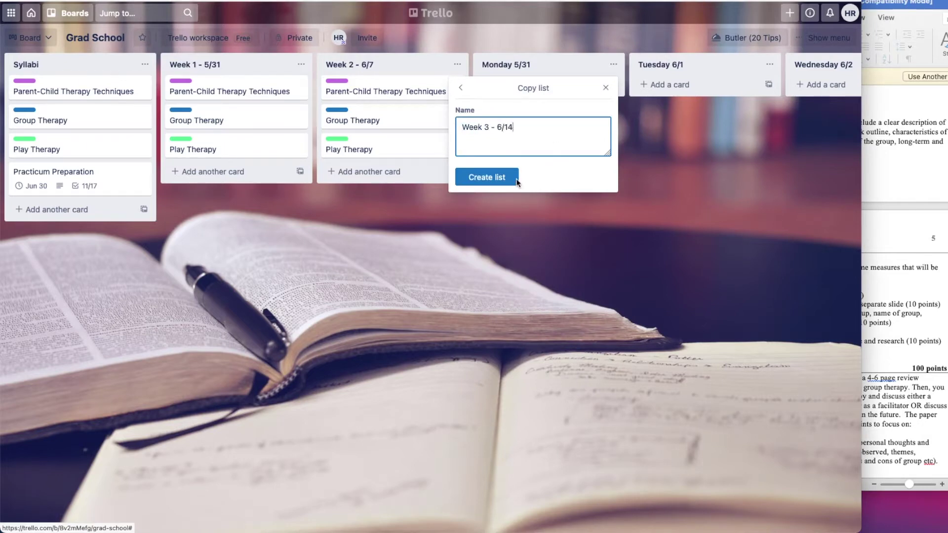
left_click(516, 183)
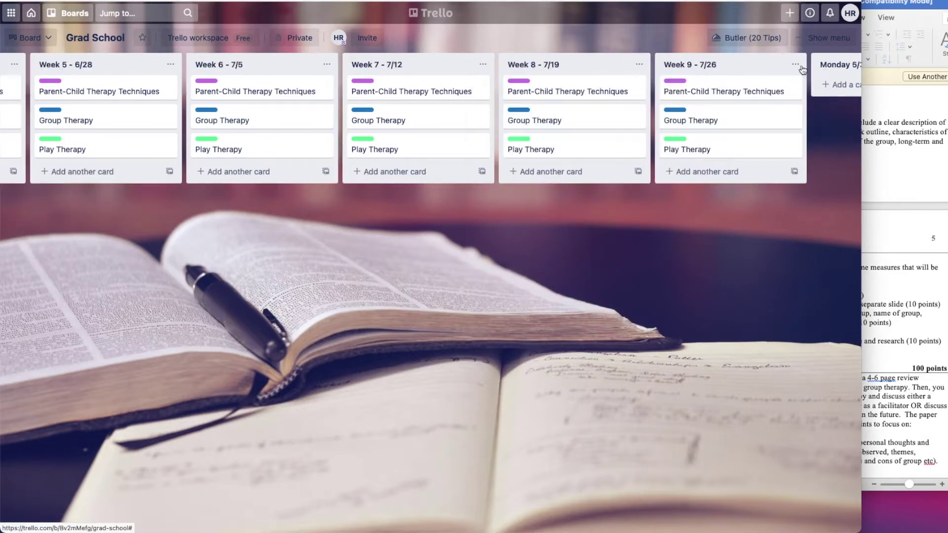
Copy the Week 9 list with its cards as a new list named Week 10 - 8/2.
left_click(795, 65)
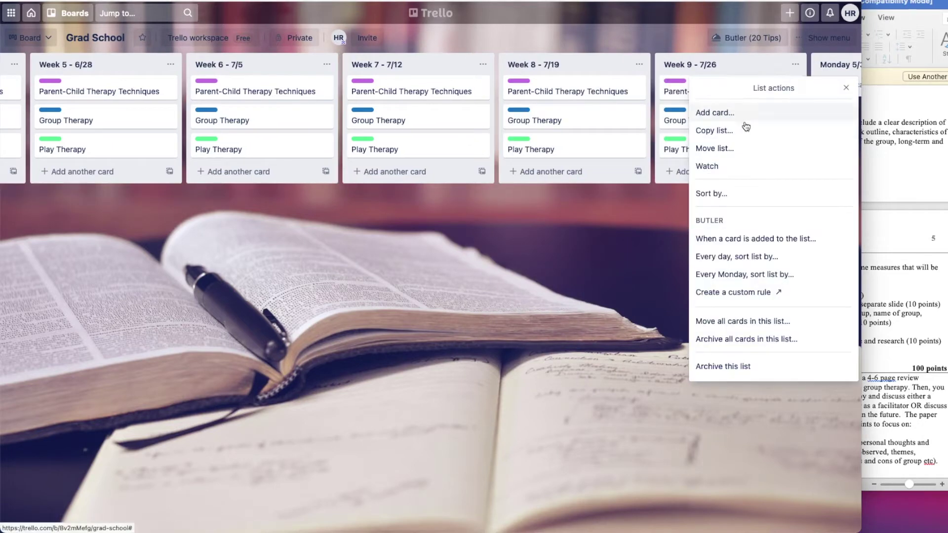
left_click(745, 128)
type("Week 10 - 8/2")
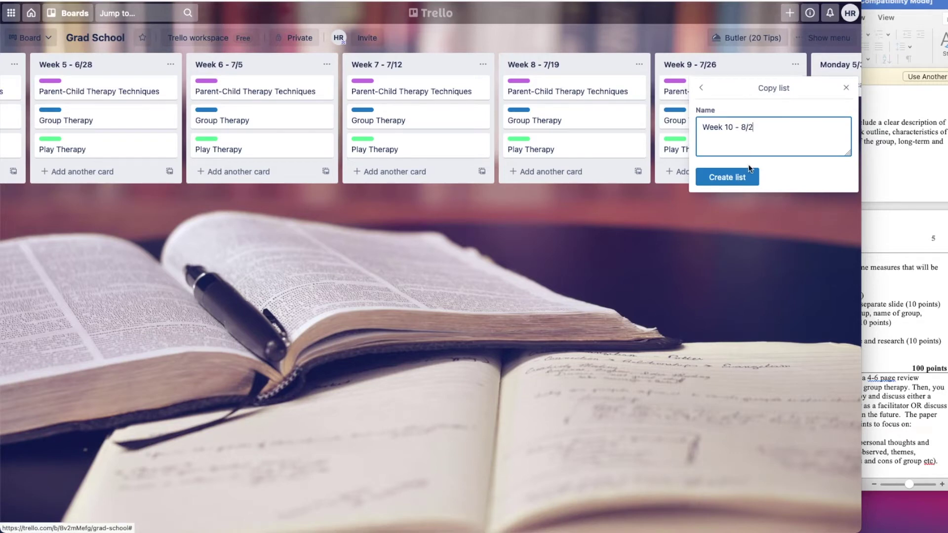
left_click(737, 178)
scroll(730, 269, "left", 15)
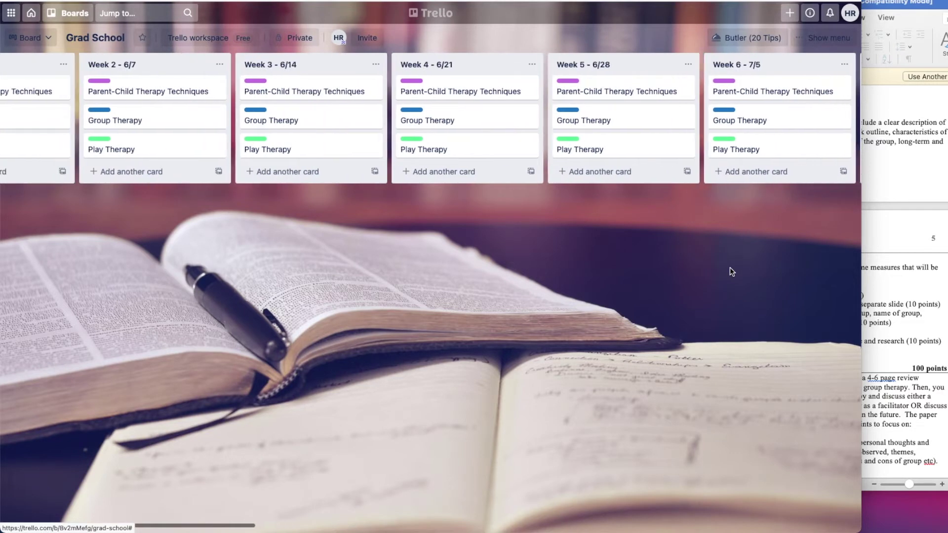
Switch to the PSY 6317 Parent-Child syllabus PDF and place its course schedule beside the Trello board.
key("ctrl+Up")
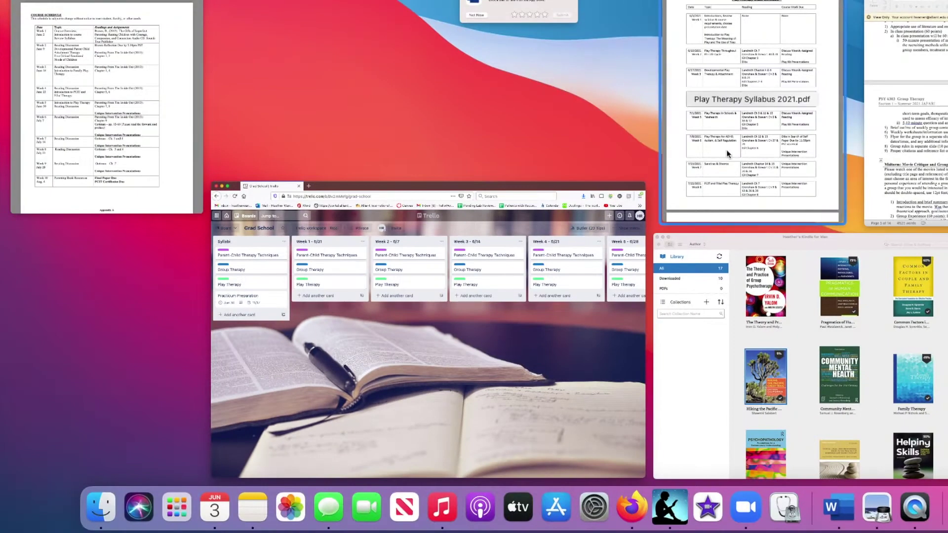
left_click(72, 156)
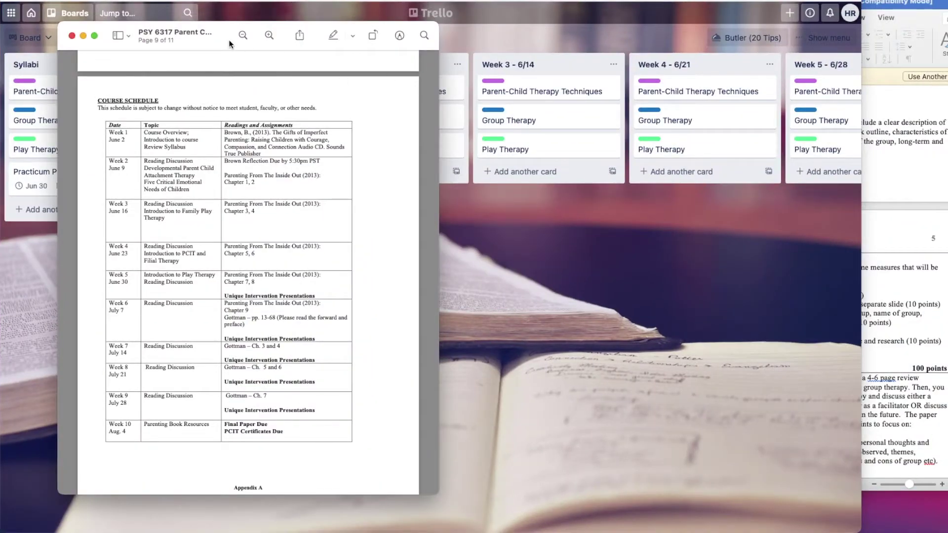
left_click_drag(204, 45, 790, 16)
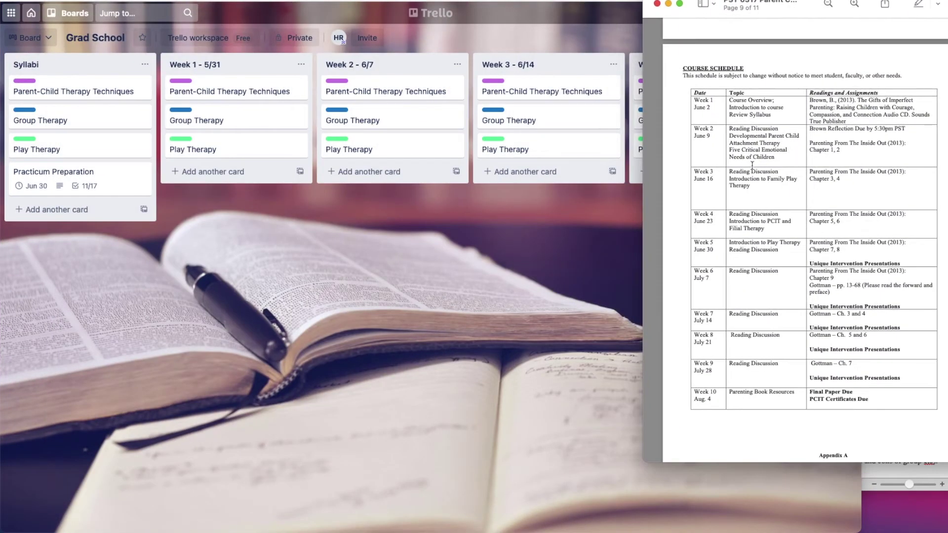
Copy the Week 1 topics from the syllabus schedule into the description of the Week 1 Parent-Child Therapy Techniques card.
left_click_drag(776, 114, 727, 102)
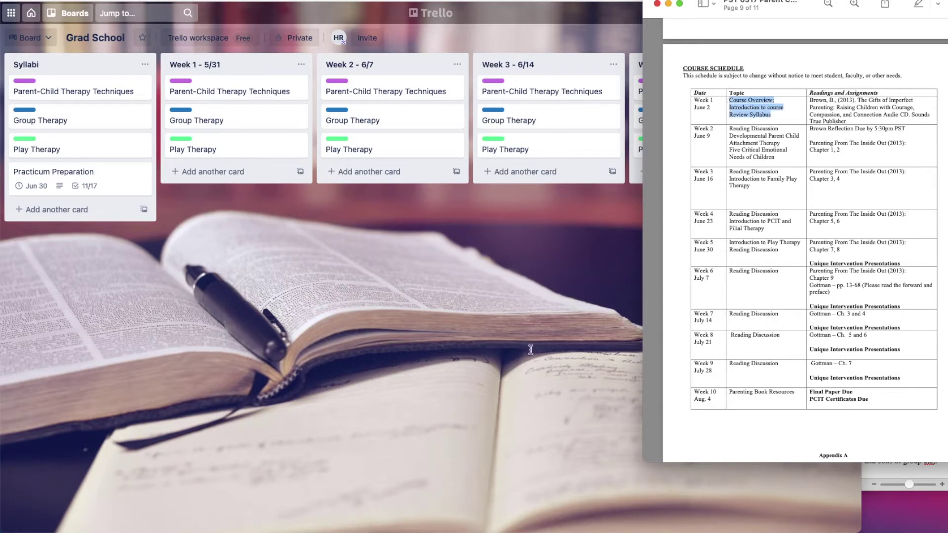
left_click(322, 265)
left_click(239, 93)
left_click(350, 169)
key("super+v")
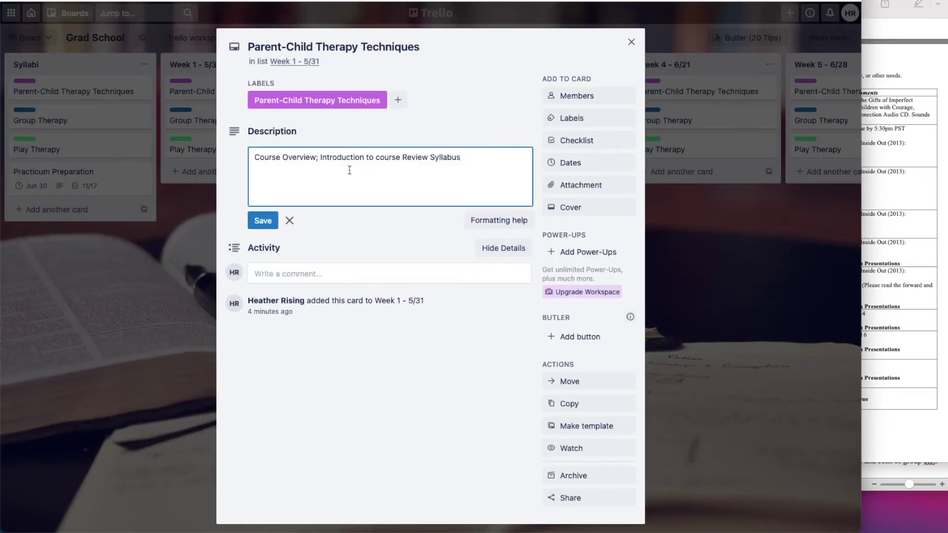
left_click(265, 222)
Copy the Week 2 topics from the syllabus schedule into the description of the Week 2 Parent-Child Therapy Techniques card.
left_click(939, 267)
left_click_drag(773, 157, 726, 130)
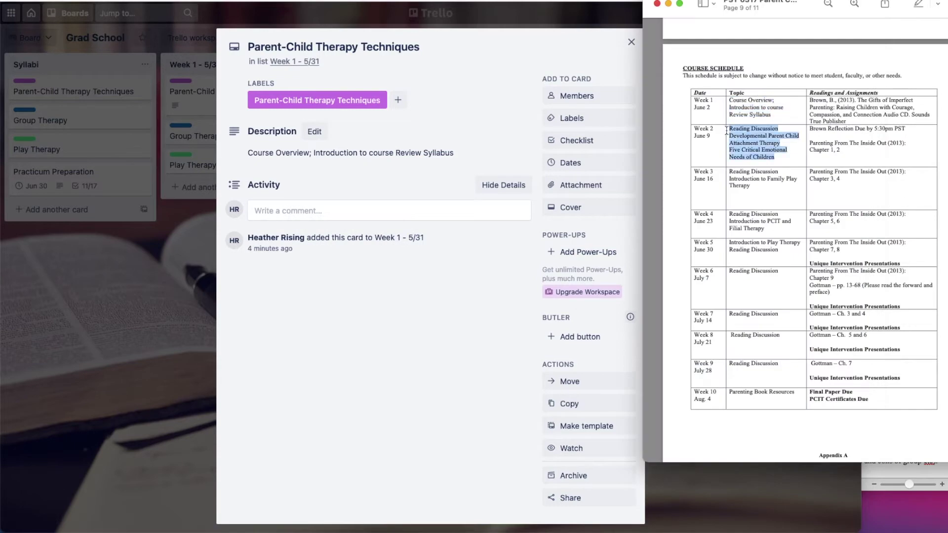
left_click(155, 357)
left_click(155, 357)
left_click(378, 91)
left_click(294, 292)
Add a checklist to the Week 2 card with the syllabus's Week 1 reading, The Gifts of Imperfect Parenting, as an item.
left_click(576, 140)
left_click(603, 267)
left_click(942, 295)
left_click_drag(846, 121, 807, 101)
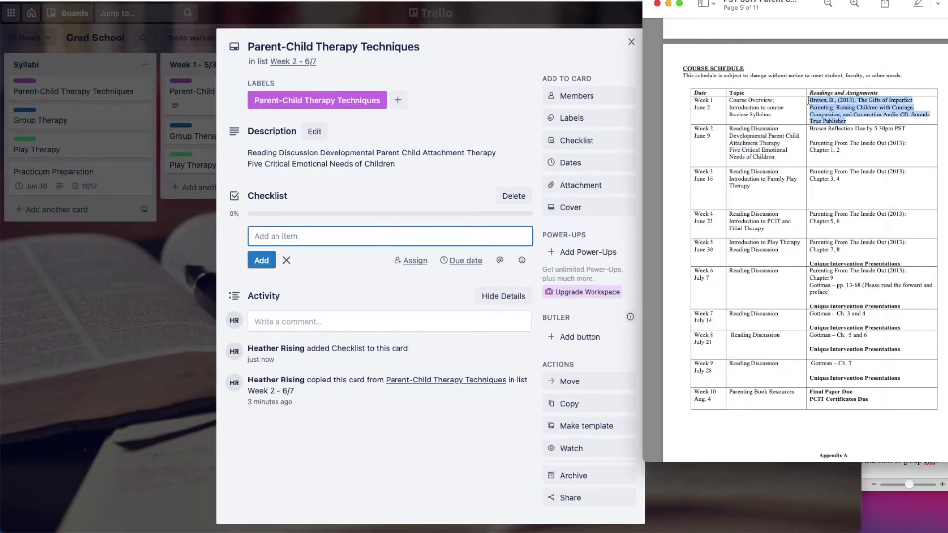
left_click(338, 236)
key("super+v")
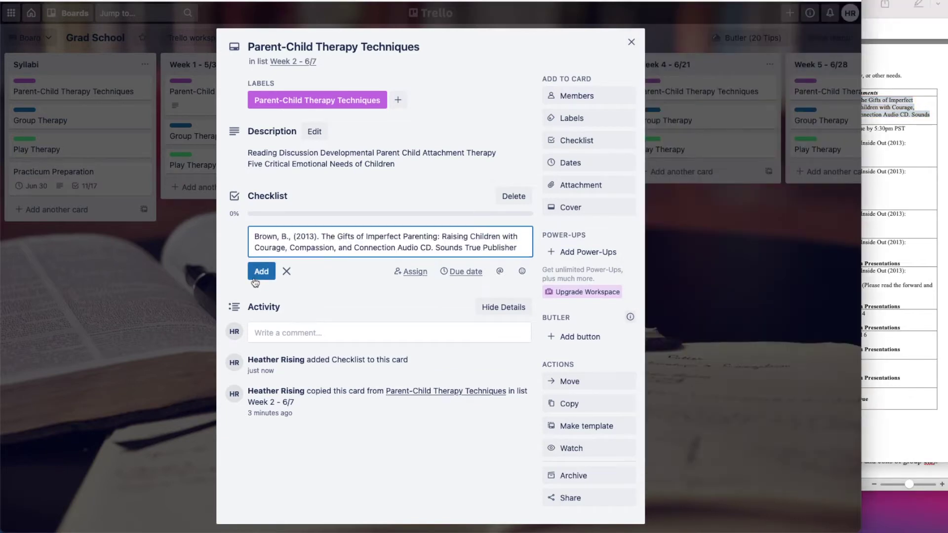
left_click(256, 278)
Copy "Brown Reflection Due by 5:30pm PST" from the syllabus into the Week 2 card's checklist as another item.
left_click(904, 237)
left_click_drag(912, 127, 827, 131)
key("super+c")
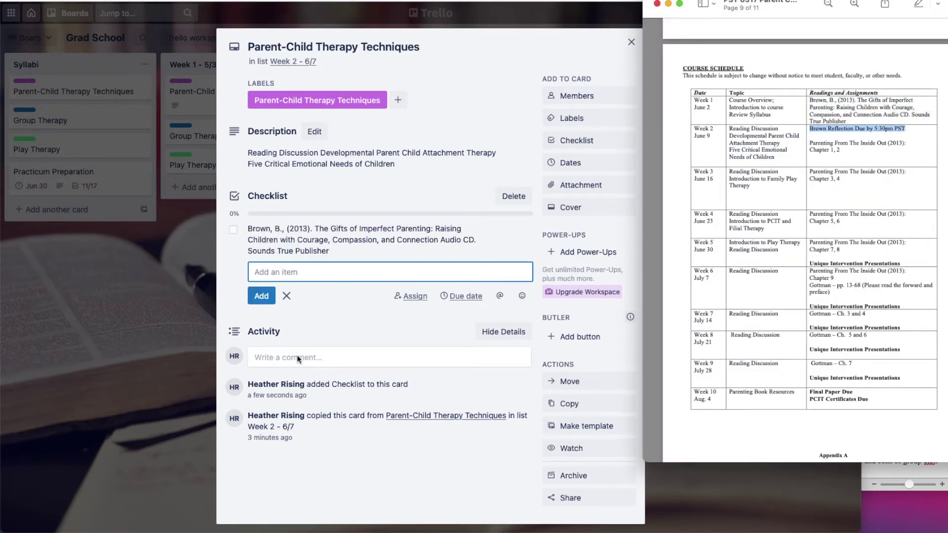
left_click(297, 354)
key("super+v")
key("Return")
Add a checklist to the Week 3 Parent-Child card with the item "Parenting From The Inside Out (2013): Chapter 1, 2" from the syllabus.
left_click(913, 324)
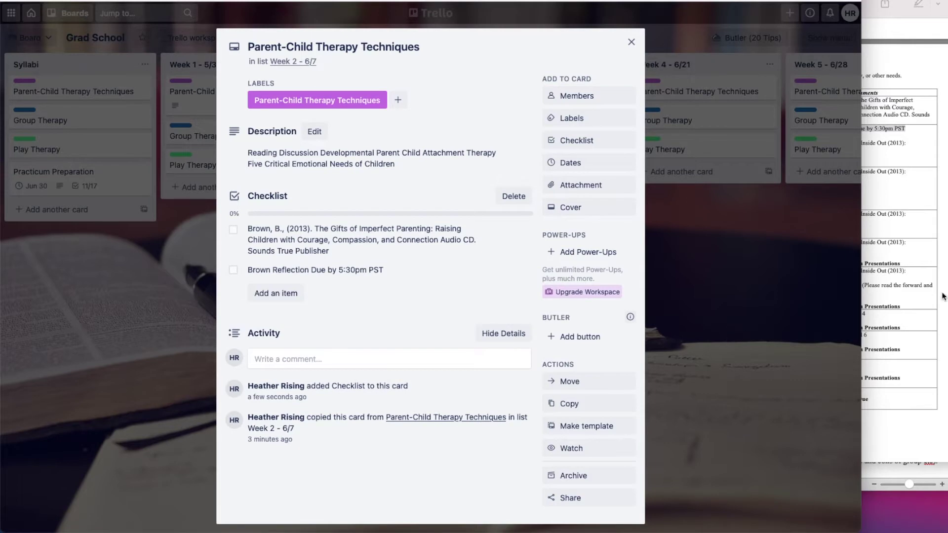
left_click_drag(842, 150, 807, 144)
left_click(716, 491)
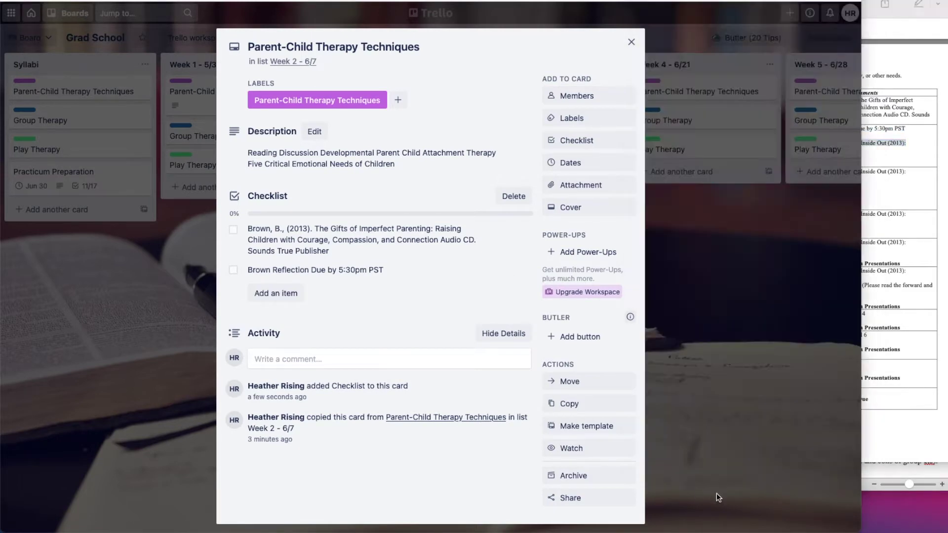
left_click(543, 91)
left_click(576, 140)
left_click(584, 266)
key("super+v")
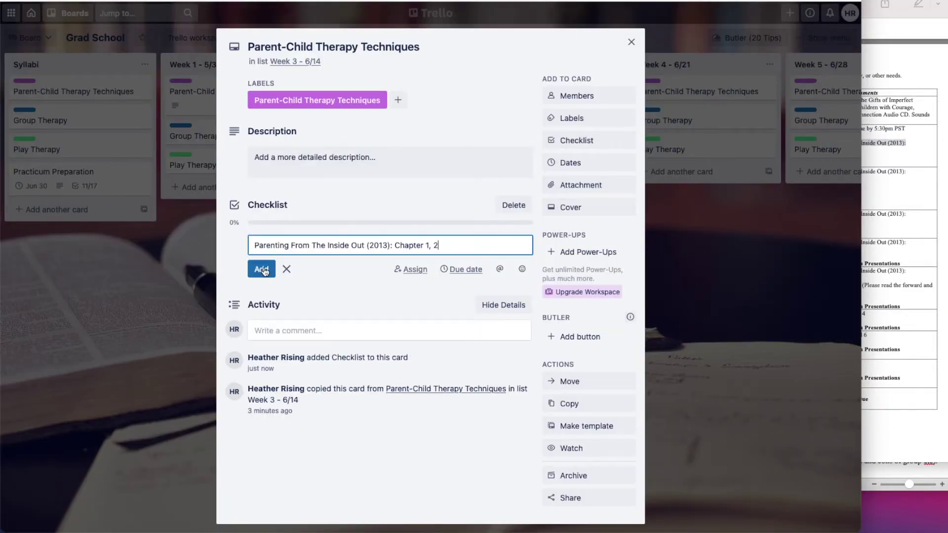
key("Return")
Copy the Week 3 topics from the syllabus schedule into the Week 3 Parent-Child card's description.
left_click(913, 324)
left_click_drag(755, 186, 726, 173)
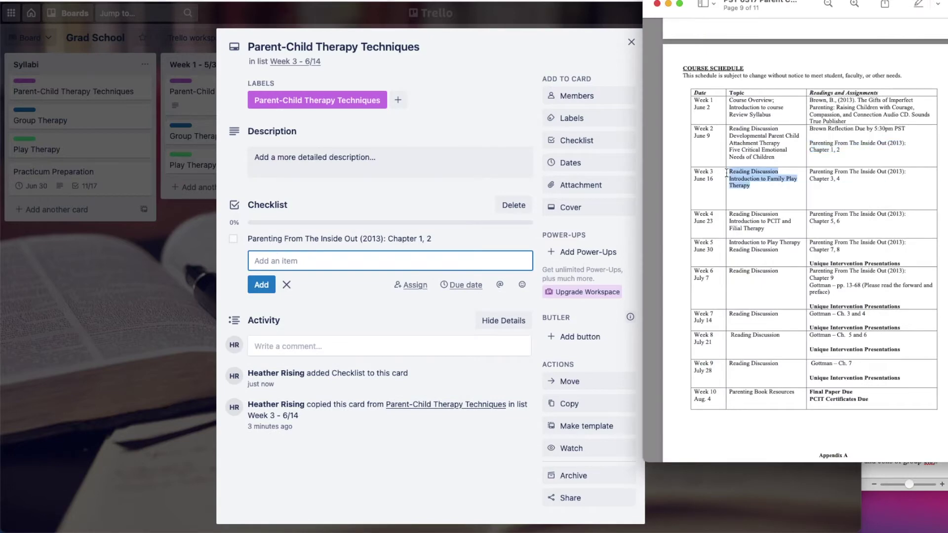
left_click(355, 157)
key("super+v")
left_click(262, 218)
Add a checklist to the Week 4 Parent-Child card with the item "Parenting From The Inside Out (2013): Chapter 3, 4" from the syllabus.
left_click(904, 305)
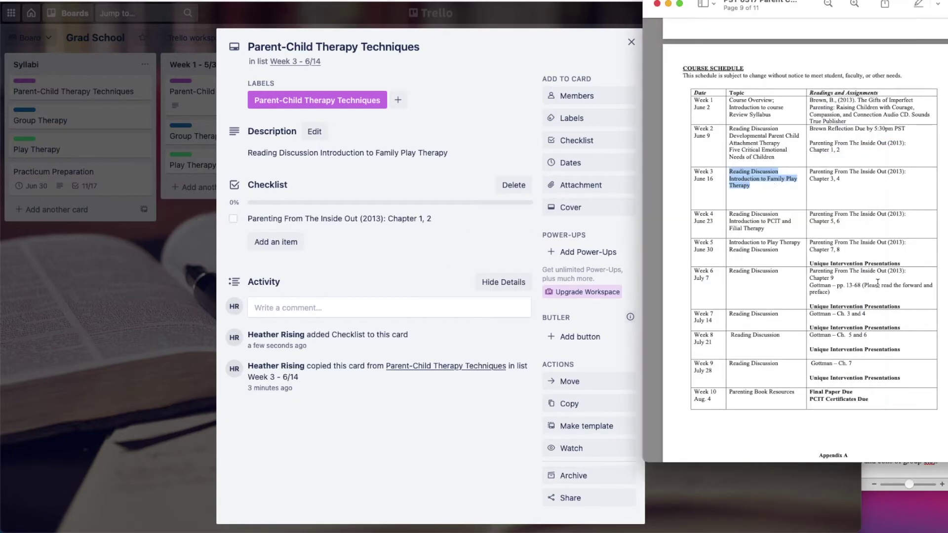
left_click_drag(842, 181, 809, 172)
left_click(740, 489)
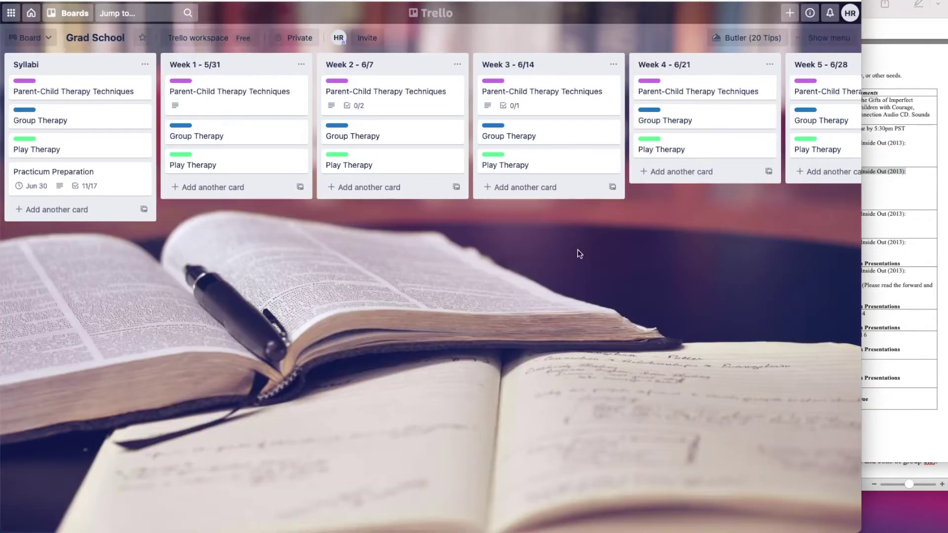
left_click(705, 92)
left_click(607, 143)
left_click(558, 269)
key("super+v")
left_click(258, 274)
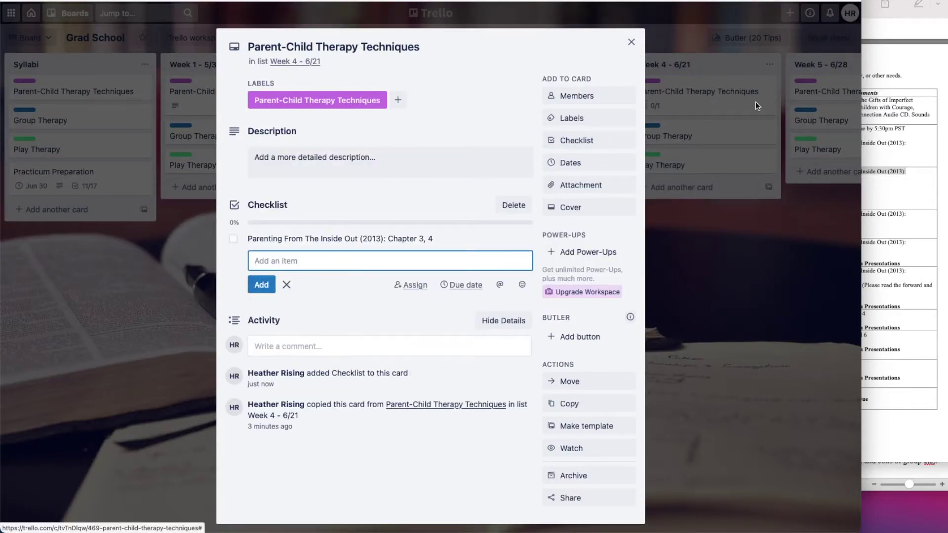
Copy the Week 4 topics from the syllabus schedule into the Week 4 Parent-Child card's description.
left_click(872, 199)
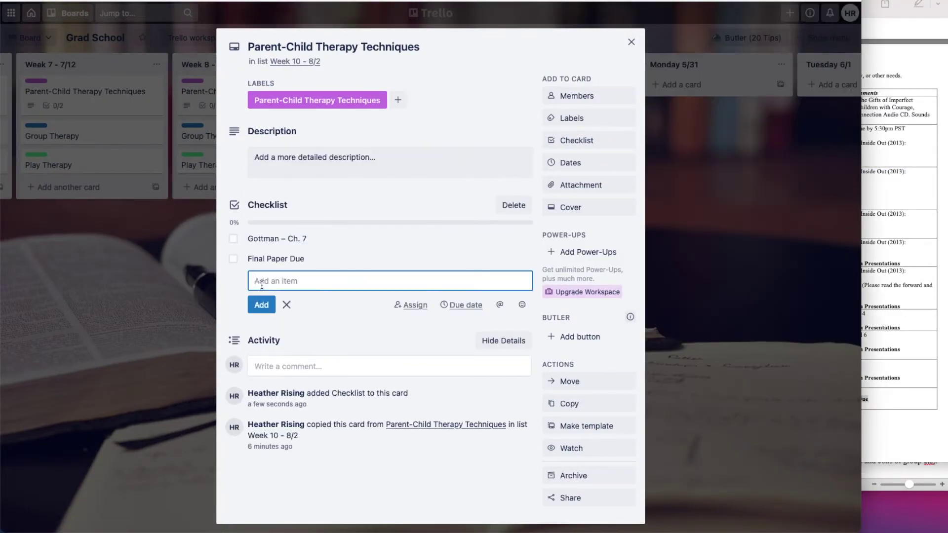
key("super+v")
Add the PCIT Certificates Due checklist item and the red Assignment Due label to the Week 10 Parent-Child card.
left_click(256, 300)
left_click(363, 346)
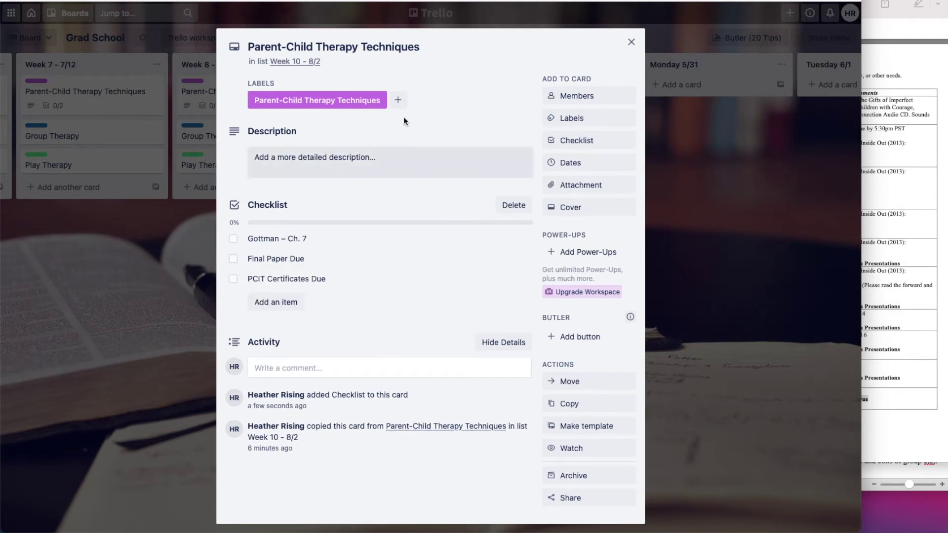
left_click(398, 100)
left_click(459, 233)
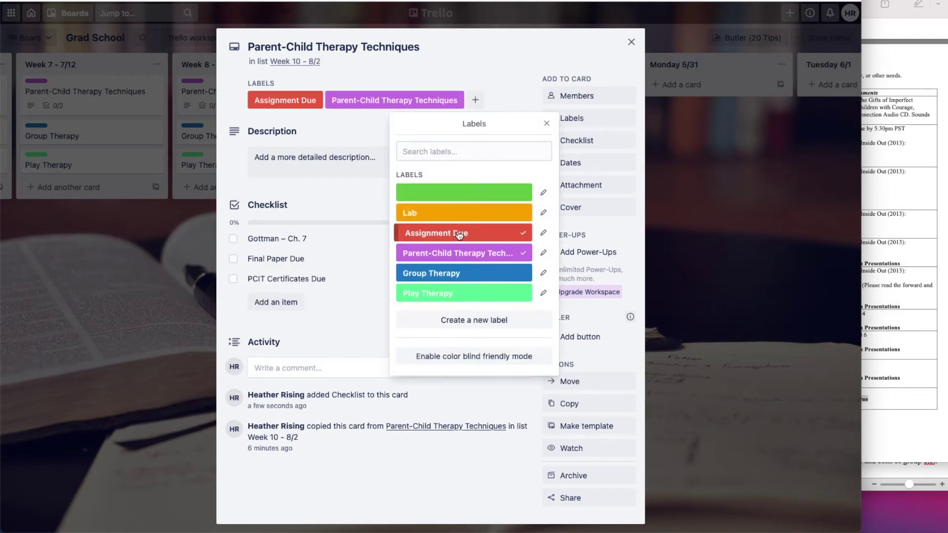
left_click(340, 330)
Copy the topic "Parenting Book Resources" from the syllabus into the Week 10 Parent-Child card's description and return to the board.
left_click(873, 374)
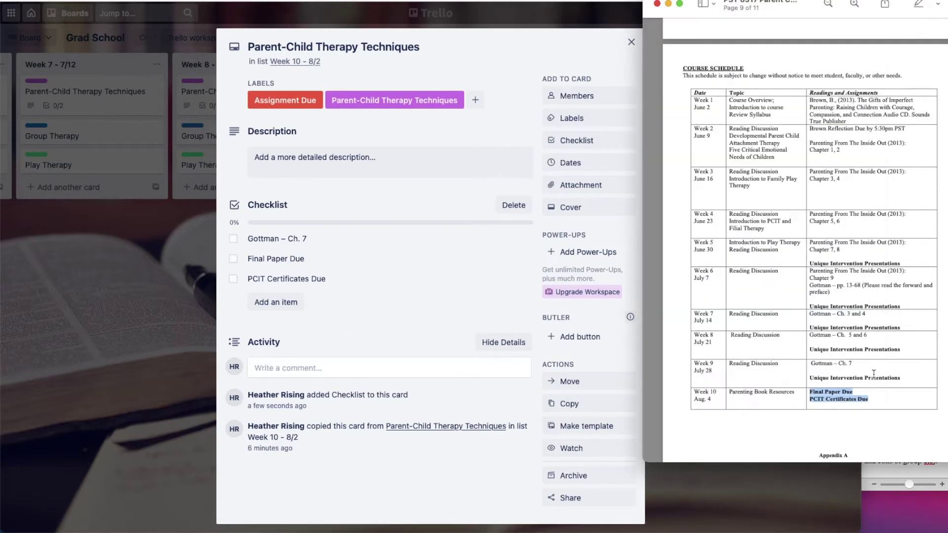
left_click_drag(797, 392, 725, 392)
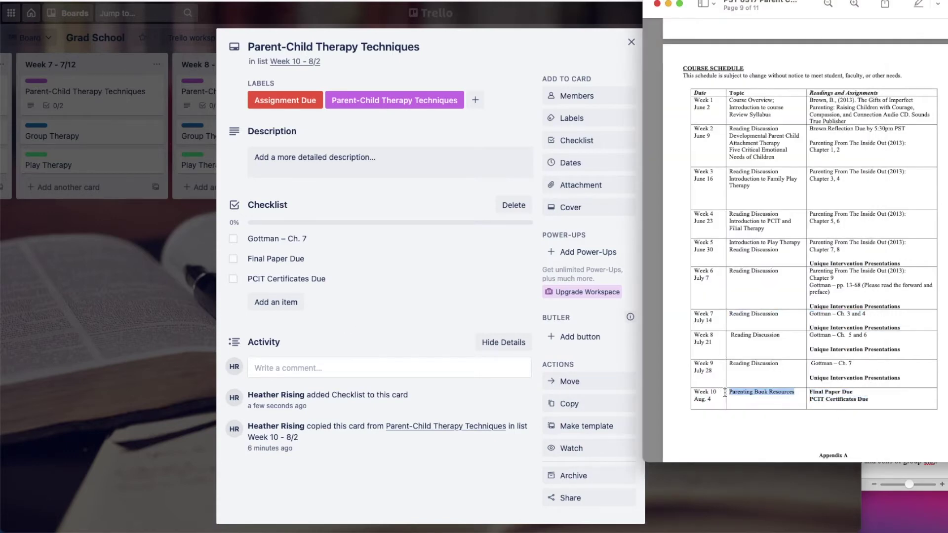
left_click(440, 193)
left_click(403, 163)
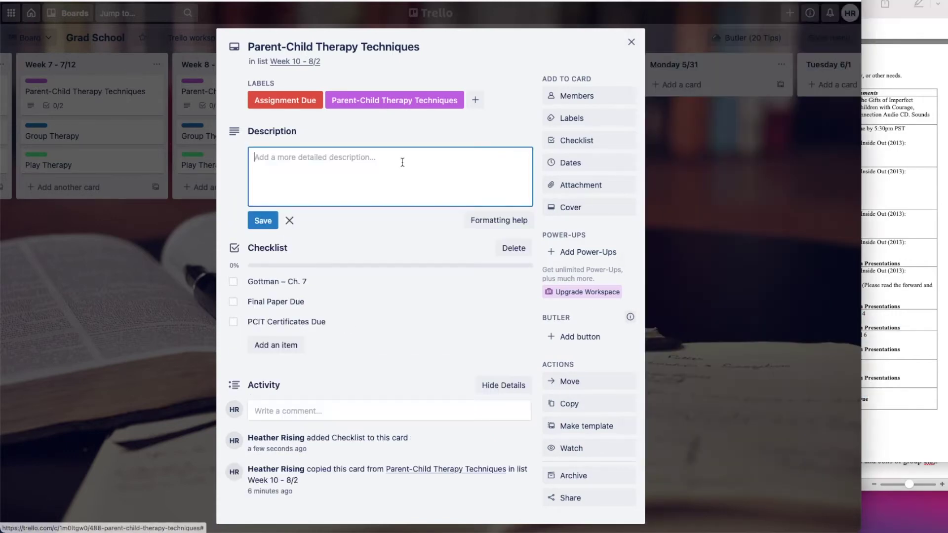
key("super+v")
left_click(262, 220)
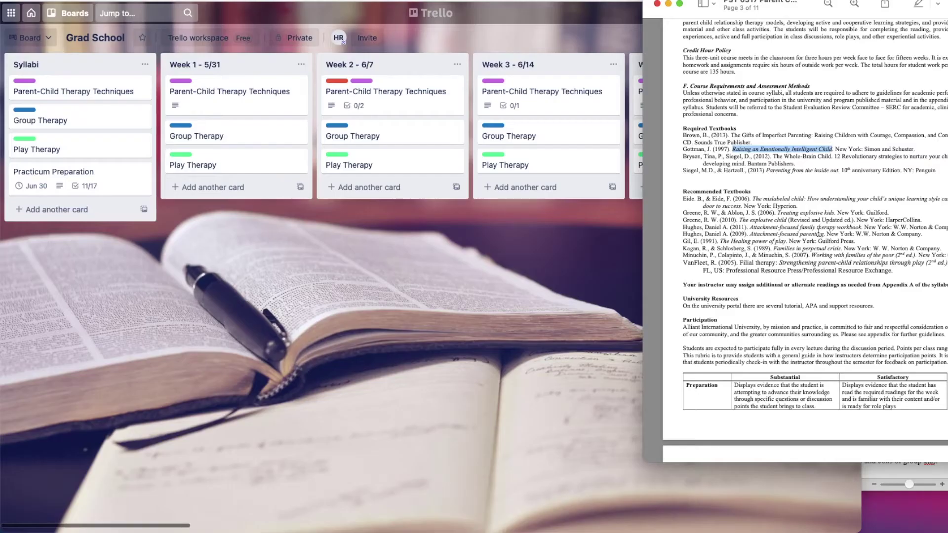
left_click(265, 406)
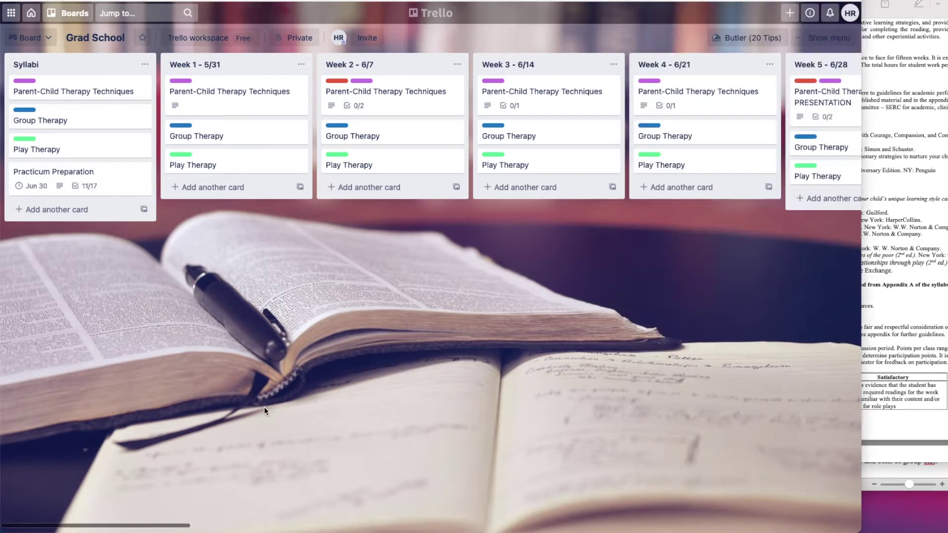
Add a checklist titled "Raising an Emotionally Intelligent Child" to the Parent-Child Therapy Techniques card in the Syllabi list.
left_click(84, 91)
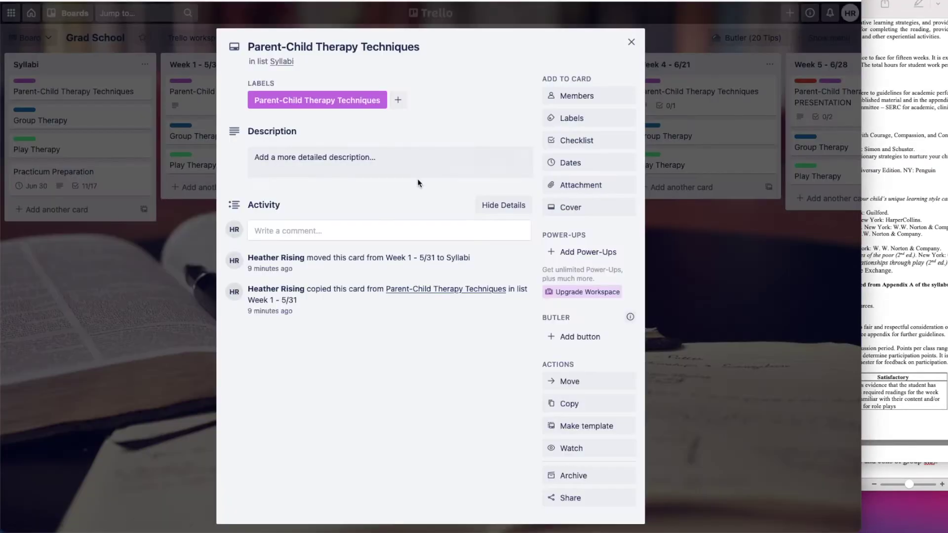
left_click(596, 147)
type("Raising an Emotionally Intelligent Child")
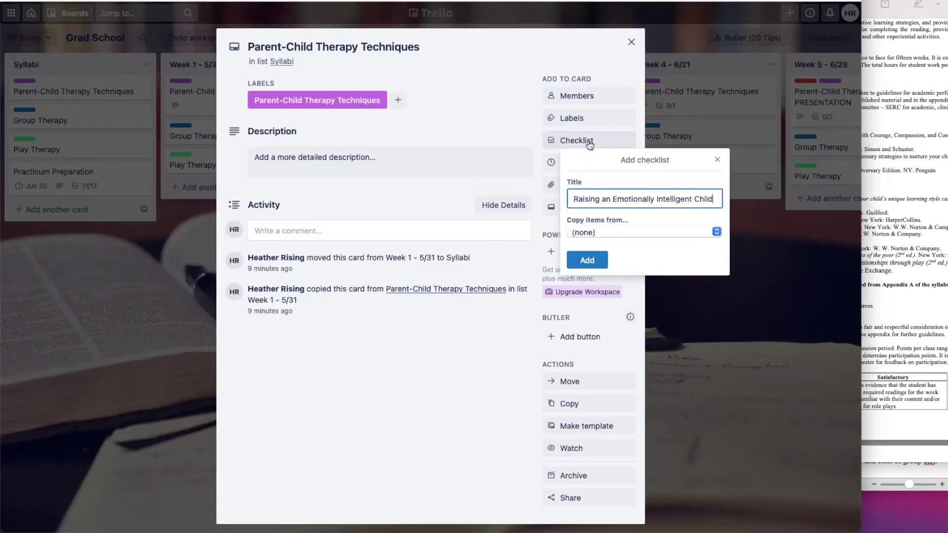
left_click(606, 231)
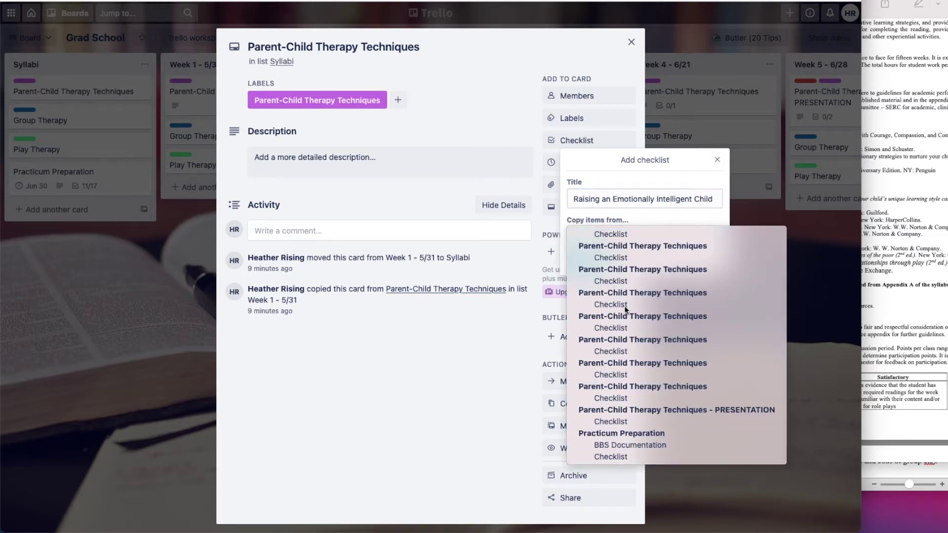
scroll(622, 257, "up", 2)
left_click(611, 234)
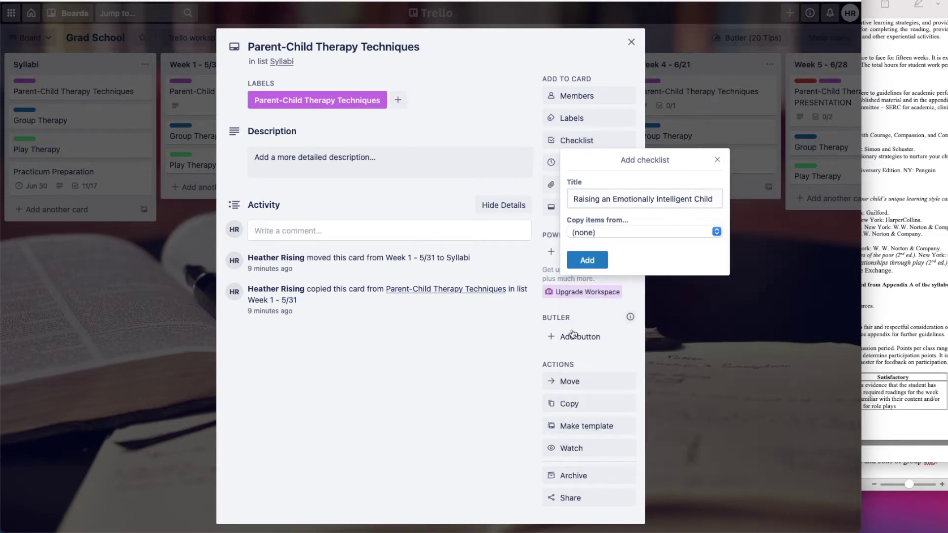
left_click(586, 260)
Add a second checklist titled "Parenting from the inside Out" to the same Syllabi card.
type("Parenting from the inside out")
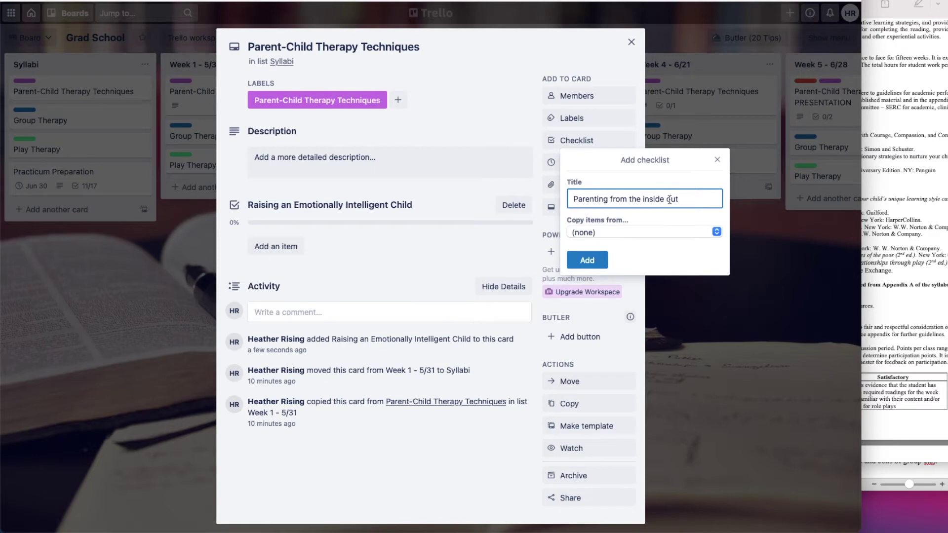
type("O")
left_click(587, 260)
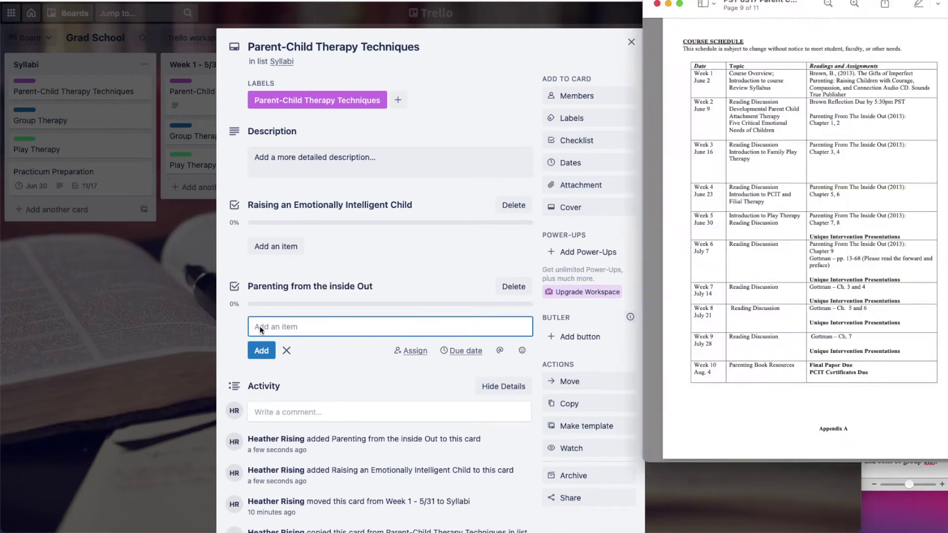
Add chapter items 1 through 9 to the "Parenting from the inside Out" checklist.
left_click(260, 326)
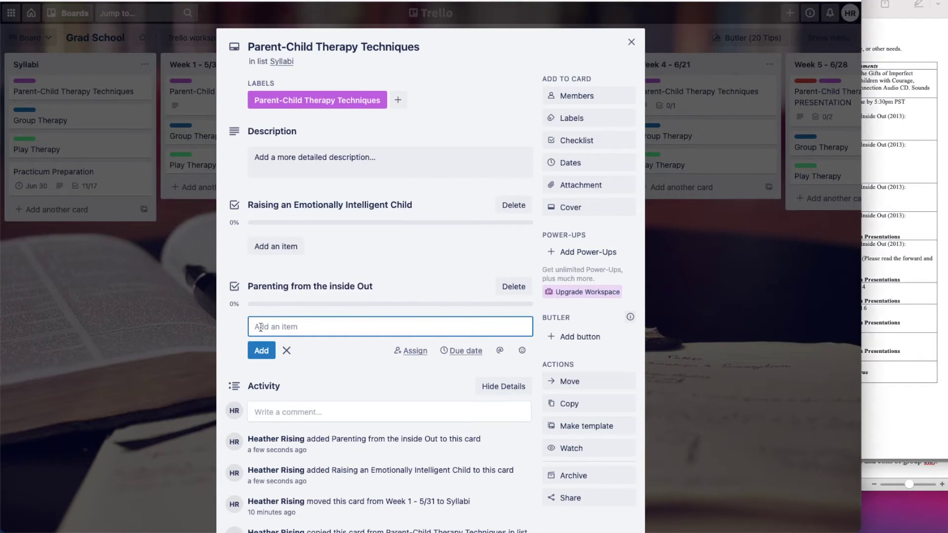
type("1")
key("Return")
type("2")
key("Return")
type("3")
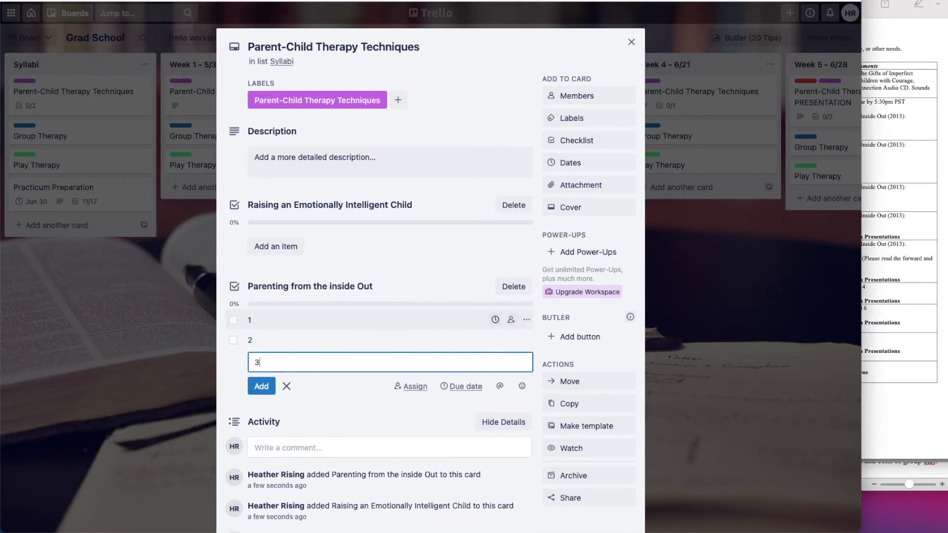
key("Return")
type("4")
key("Return")
type("5")
key("Return")
type("6")
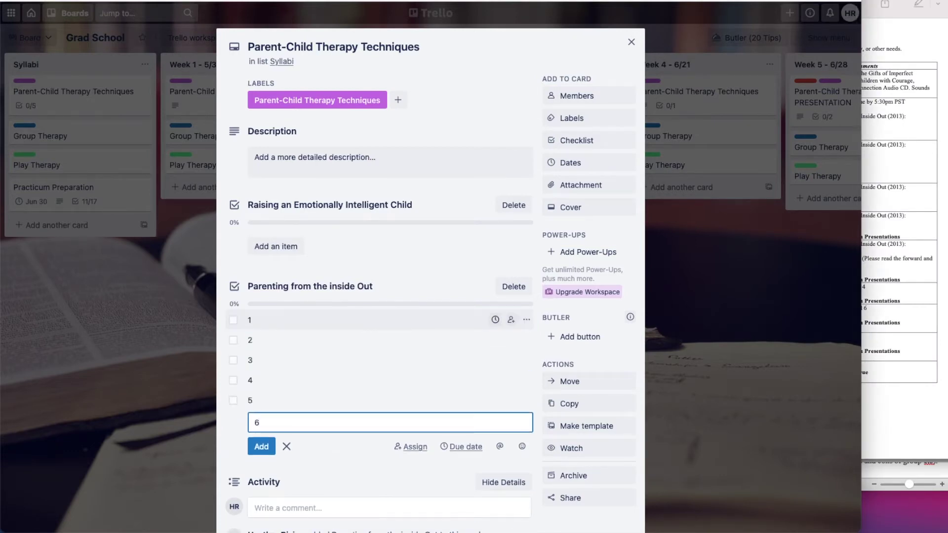
key("Return")
type("7")
key("Return")
type("8")
key("Return")
type("9")
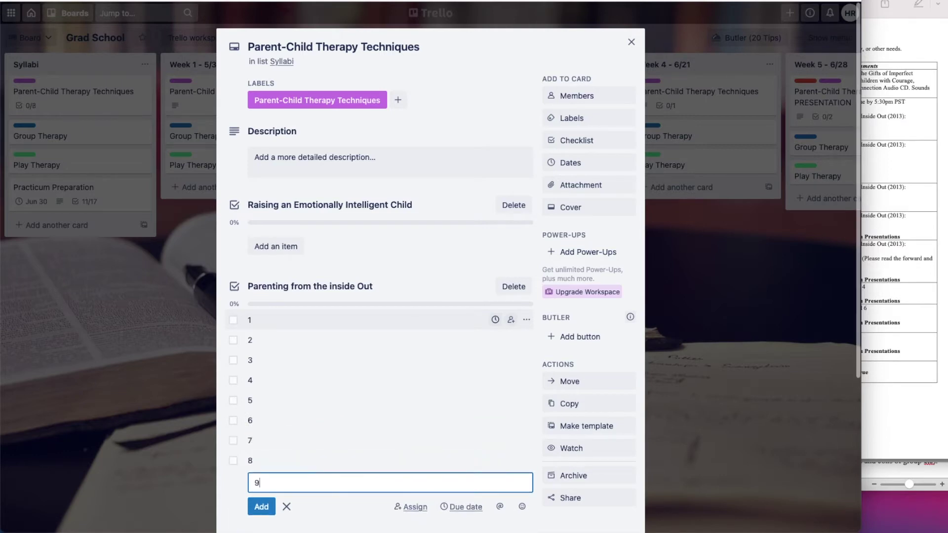
key("Return")
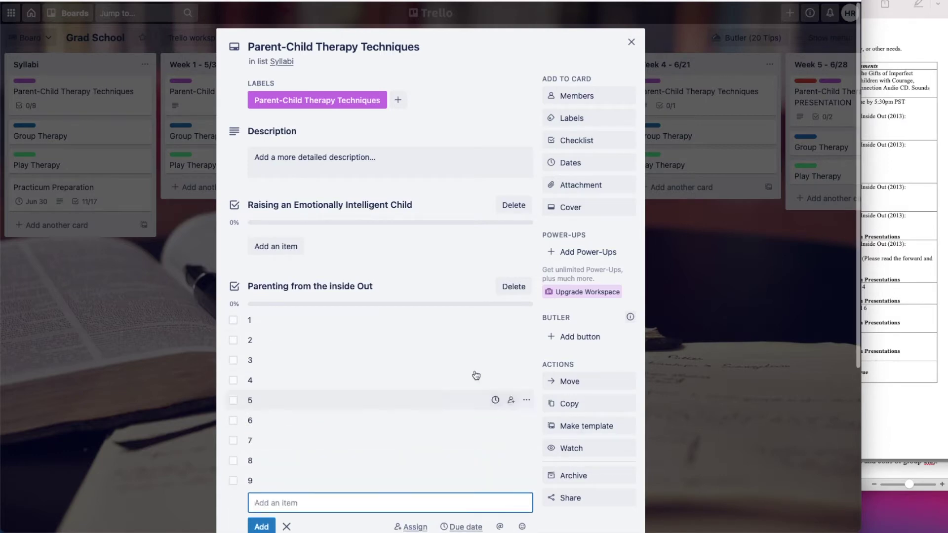
left_click(481, 80)
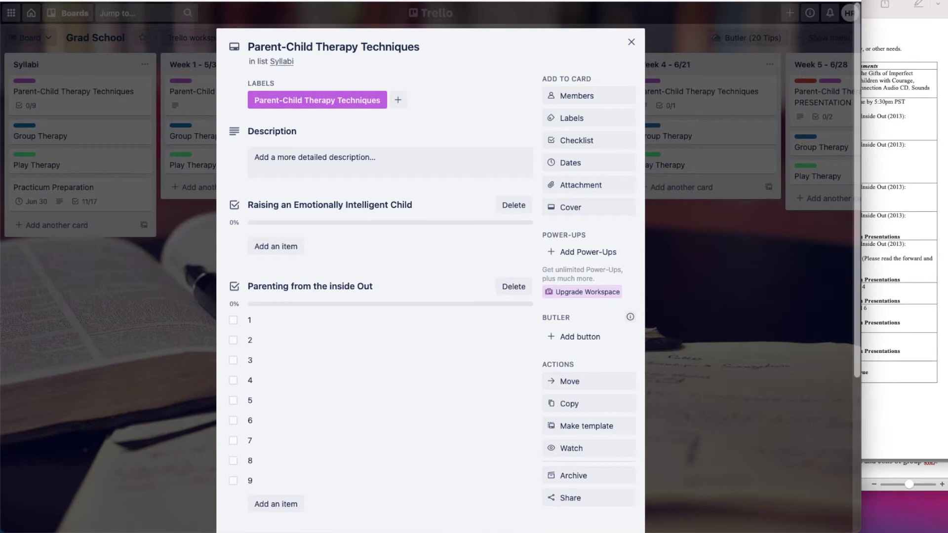
Add items 1 through 7 to the "Raising an Emotionally Intelligent Child" checklist and attach a file to the card.
left_click(903, 198)
left_click(479, 226)
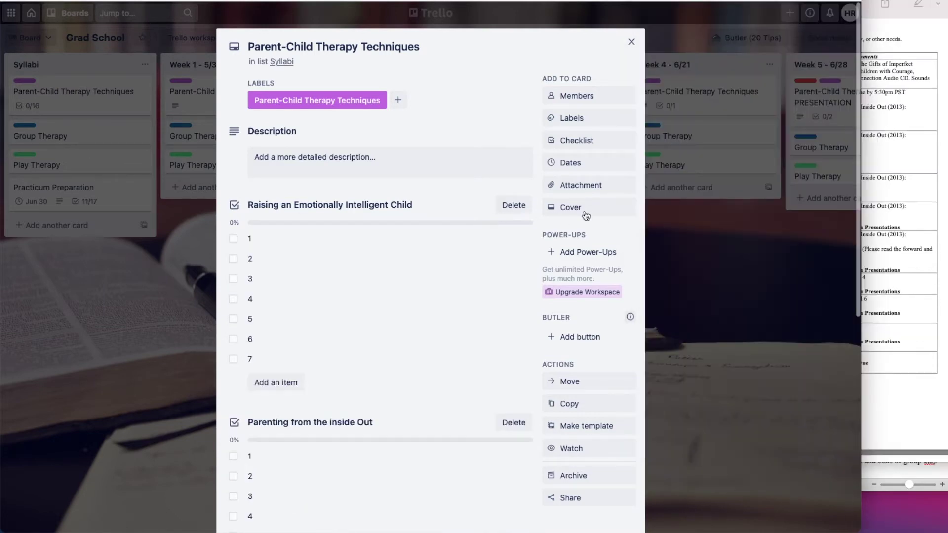
left_click(578, 185)
left_click(571, 235)
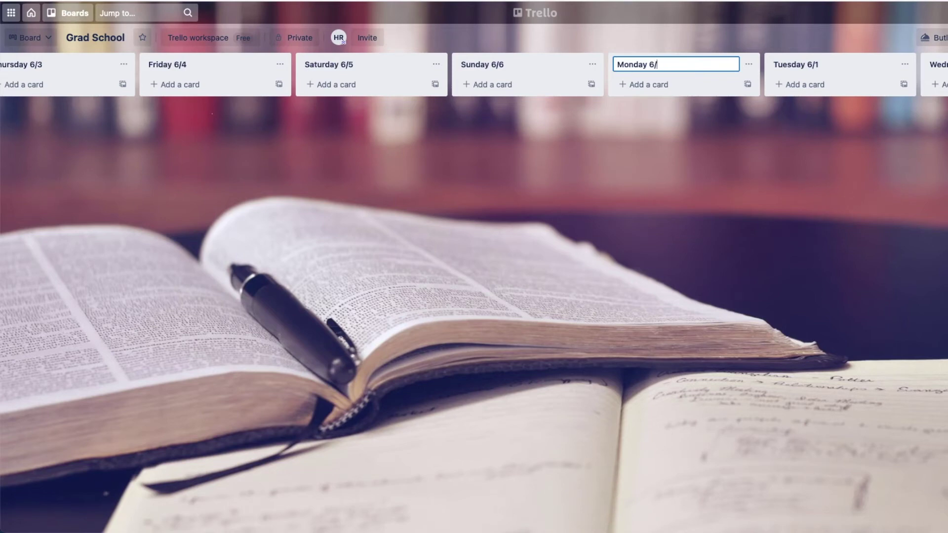
Rename the three daily lists following Sunday 6/6 as Monday 6/7, Tuesday 6/8 and Wednesday 6/9.
type("7")
key("Return")
left_click(849, 63)
left_click(839, 63)
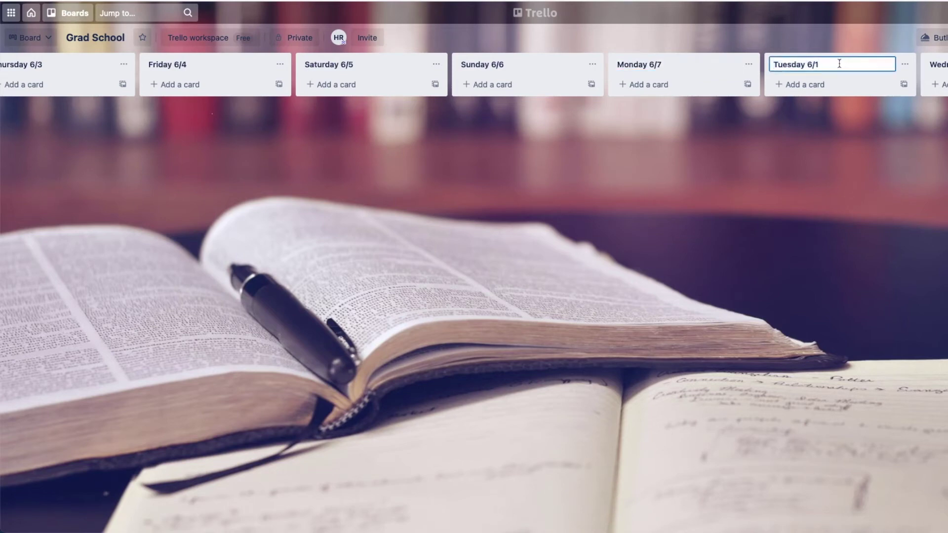
type("8")
key("Return")
left_click(938, 64)
left_click(938, 65)
key("Return")
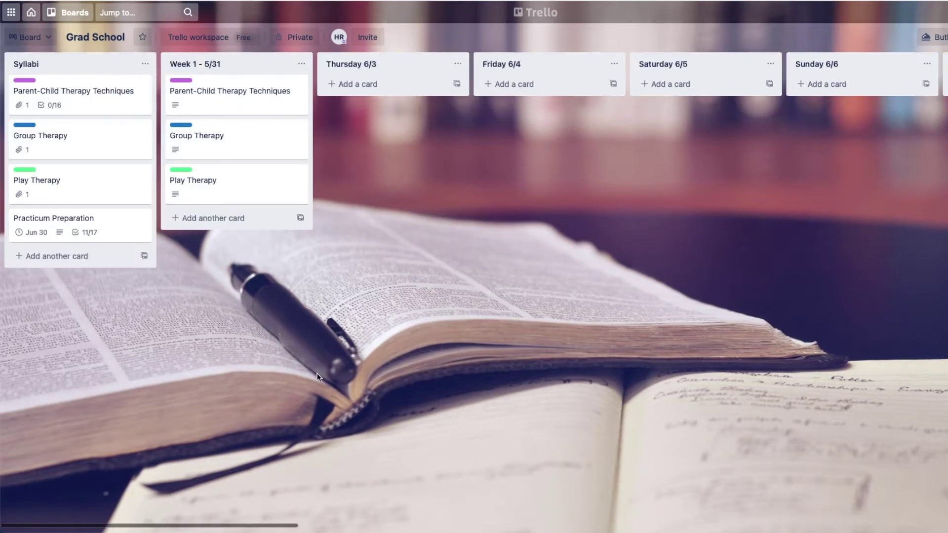
Copy the "The Gifts of Imperfect Parenting" checklist item from the Week 2 Parent-Child card into a new card in the Thursday 6/3 list.
scroll(603, 268, "right", 10)
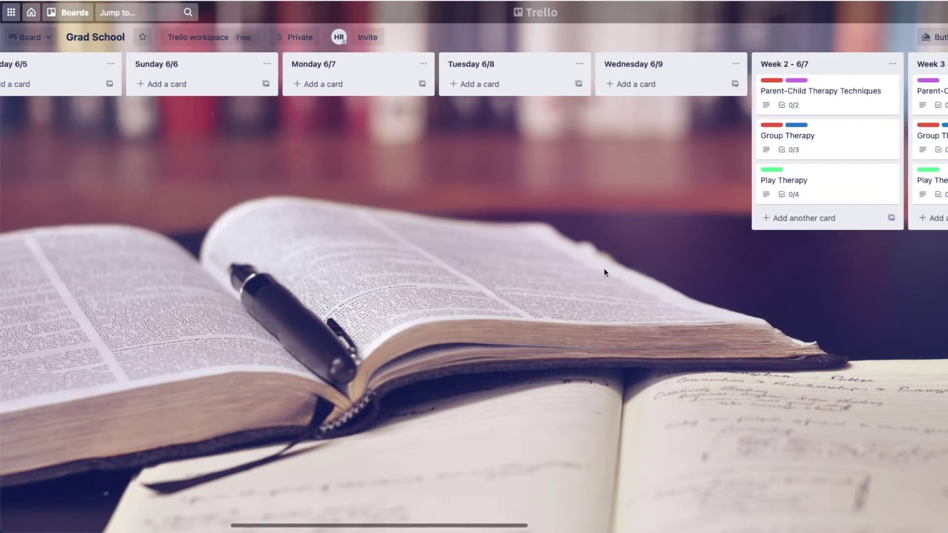
left_click(810, 96)
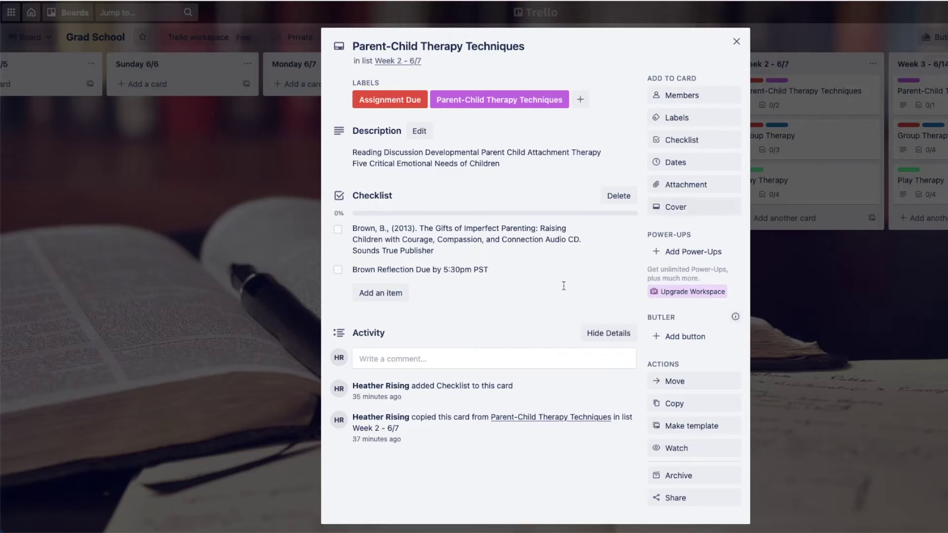
left_click(438, 240)
key("ctrl+c")
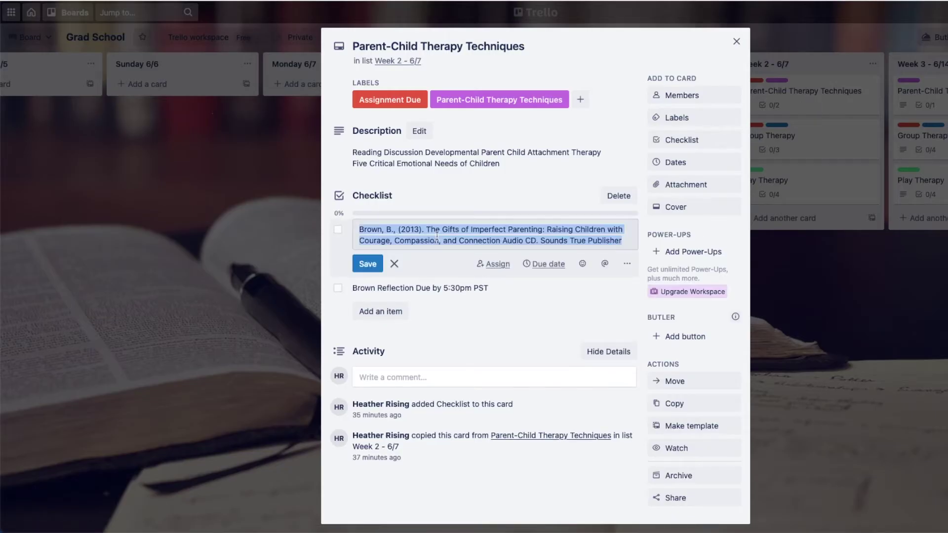
left_click(368, 263)
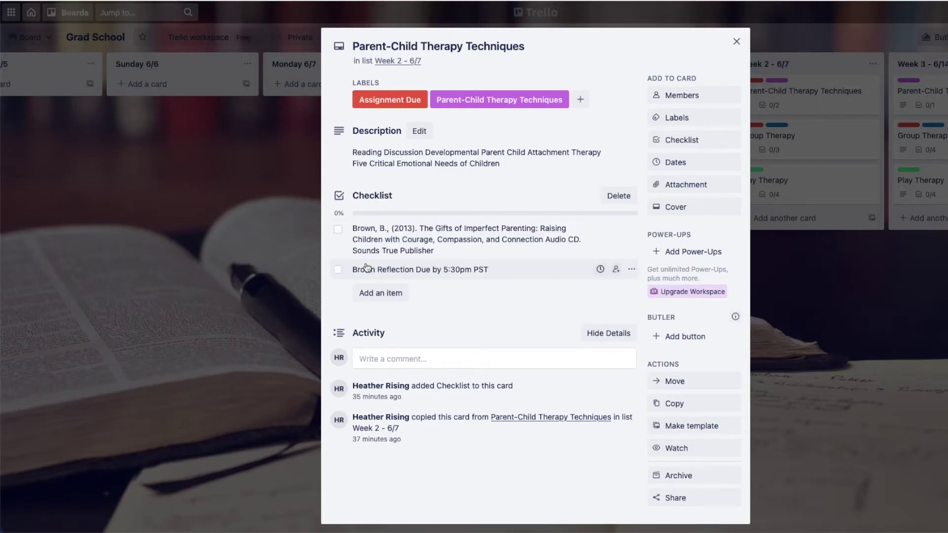
left_click(274, 270)
scroll(274, 270, "left", 5)
left_click(348, 86)
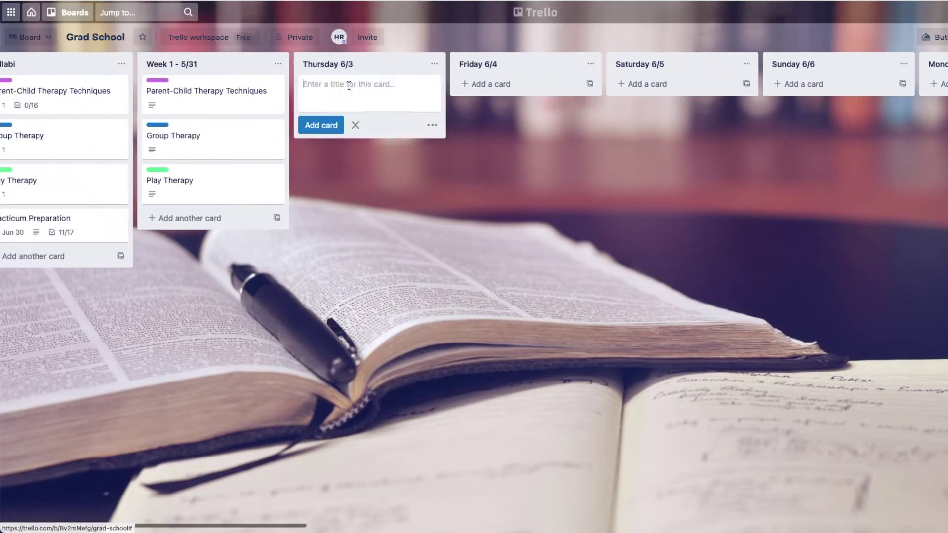
key("ctrl+v")
key("Return")
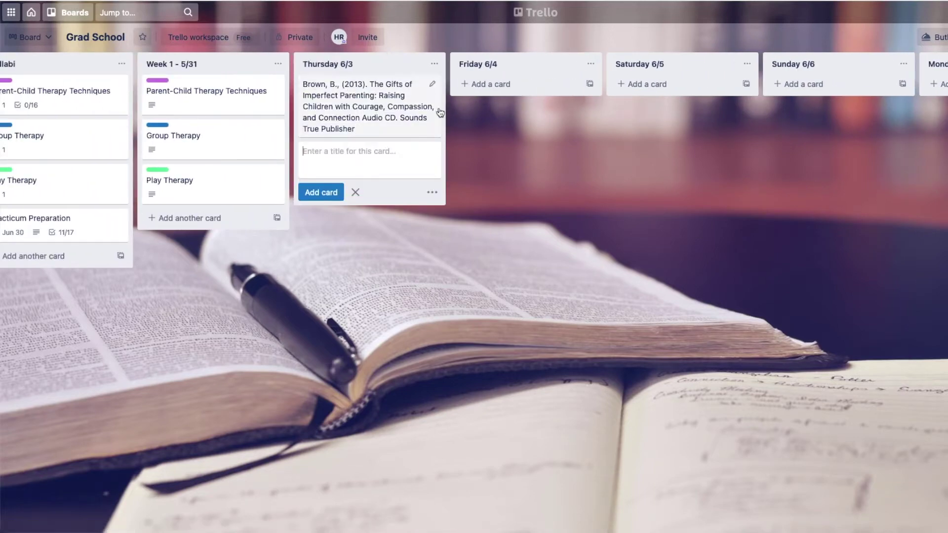
Copy "Brown Reflection Due by 5:30pm PST" from the Week 2 Parent-Child checklist into a new Thursday 6/3 card.
scroll(607, 209, "right", 10)
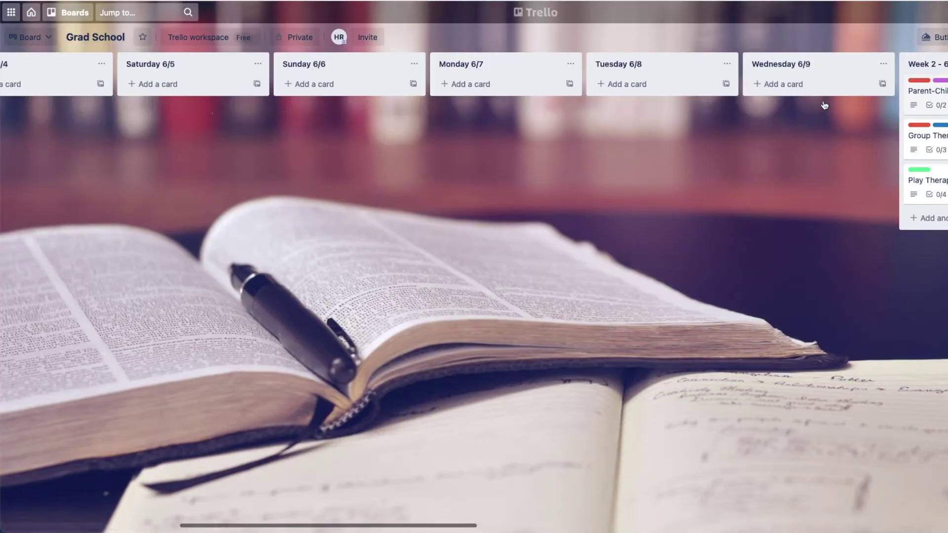
left_click(924, 92)
left_click(417, 269)
key("super+c")
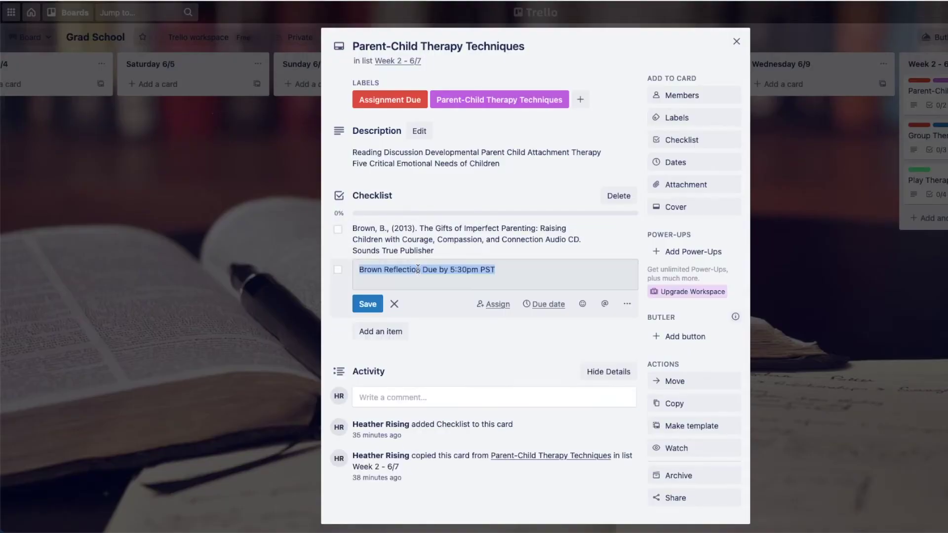
left_click(369, 302)
left_click(233, 309)
scroll(233, 309, "left", 10)
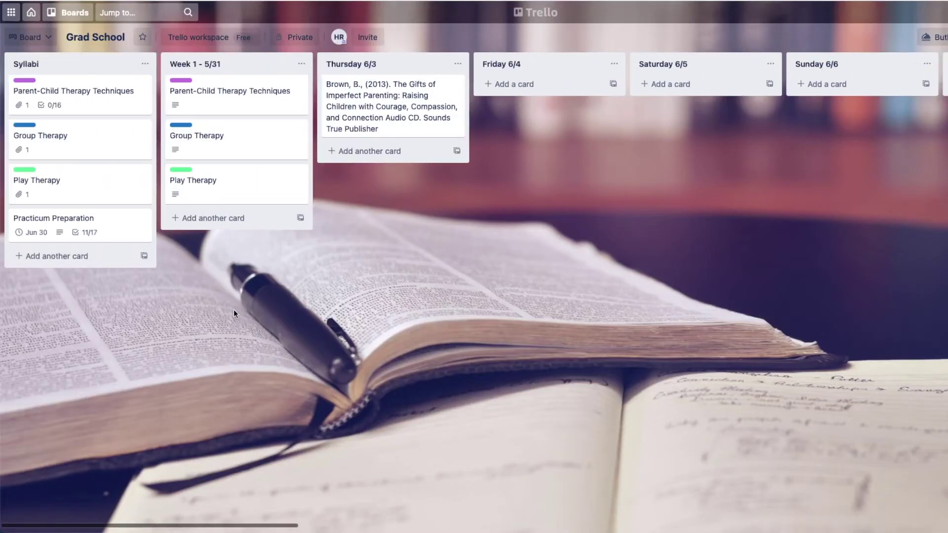
left_click(395, 146)
key("super+v")
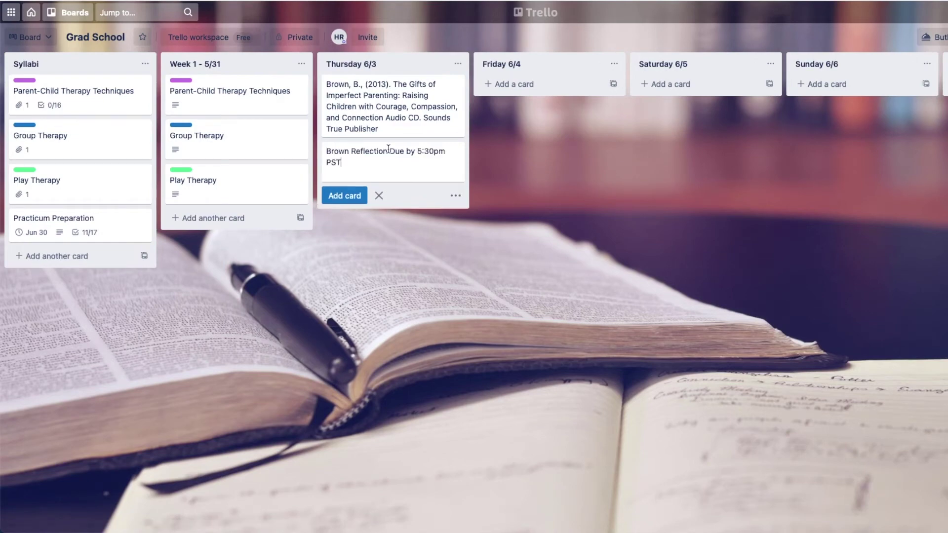
left_click(348, 193)
Apply the purple Parent-Child Therapy Techniques label to the "The Gifts of Imperfect Parenting" card under Thursday 6/3.
left_click(453, 88)
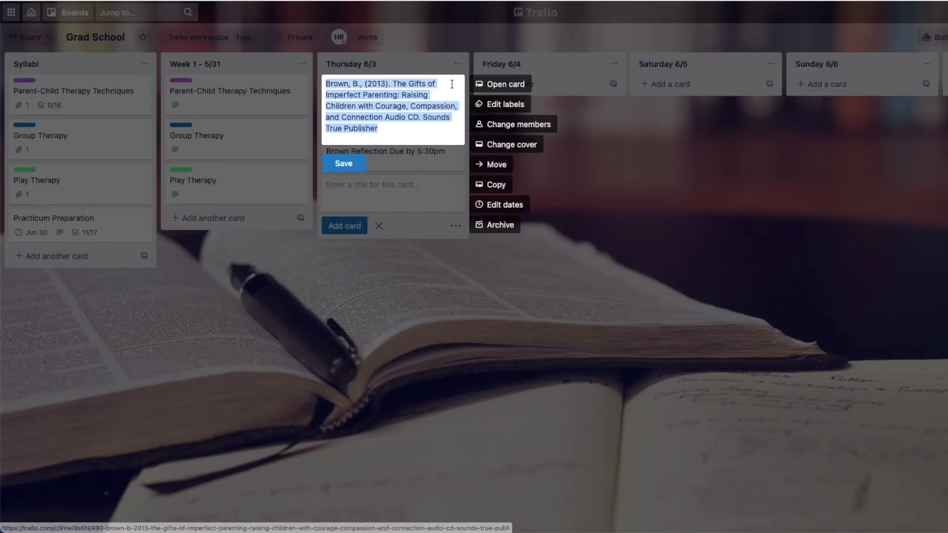
left_click(498, 104)
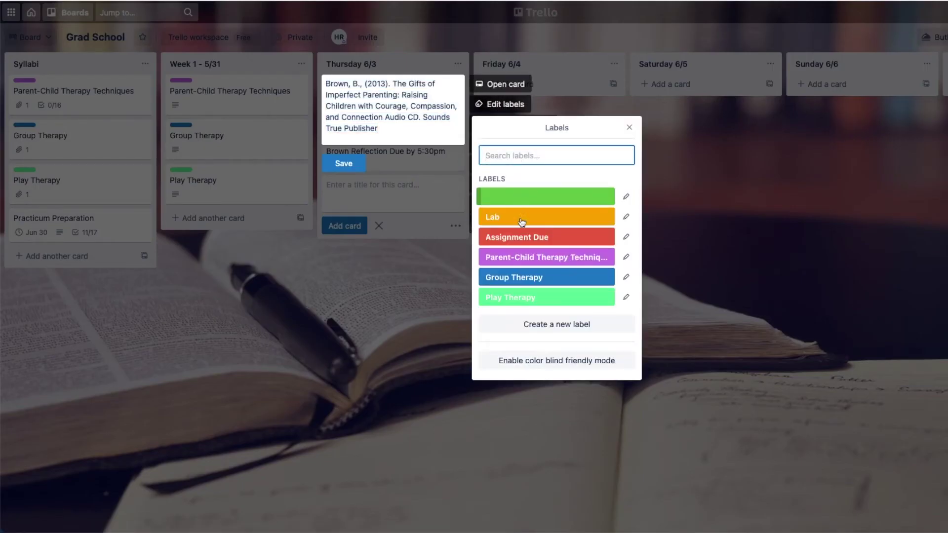
left_click(518, 256)
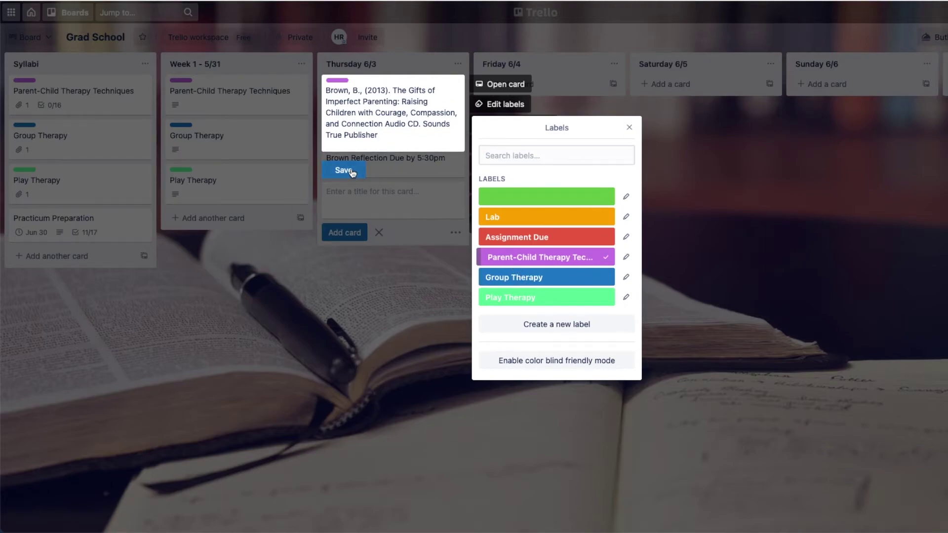
left_click(349, 166)
Apply the Assignment Due and Parent-Child Therapy Techniques labels to the Brown Reflection card under Thursday 6/3.
left_click(453, 161)
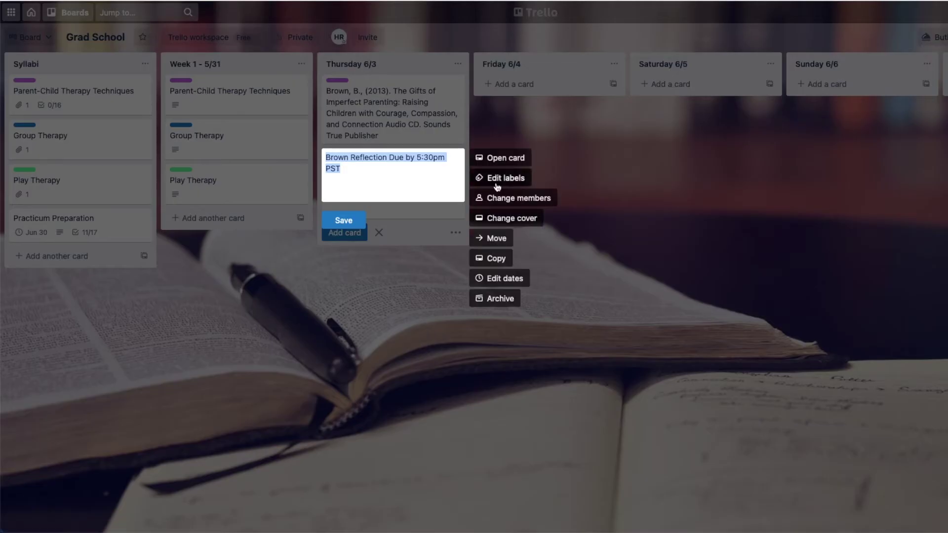
left_click(499, 179)
left_click(513, 312)
left_click(504, 333)
left_click(339, 228)
left_click(429, 331)
Copy the checklist item "Yalom: Chapters 1" from the Week 2 Group Therapy card into a new Thursday 6/3 card.
scroll(430, 331, "right", 3)
scroll(429, 330, "right", 10)
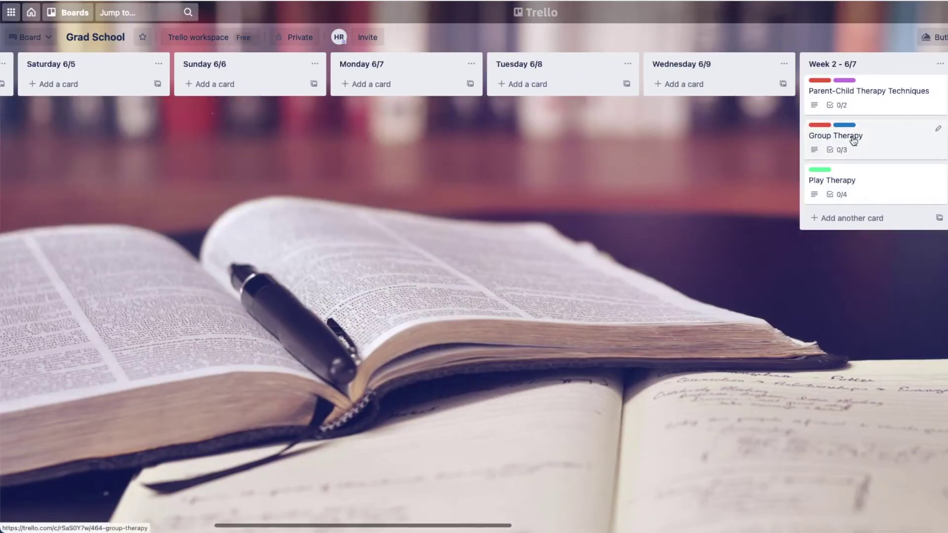
left_click(851, 136)
left_click(395, 227)
key("super+c")
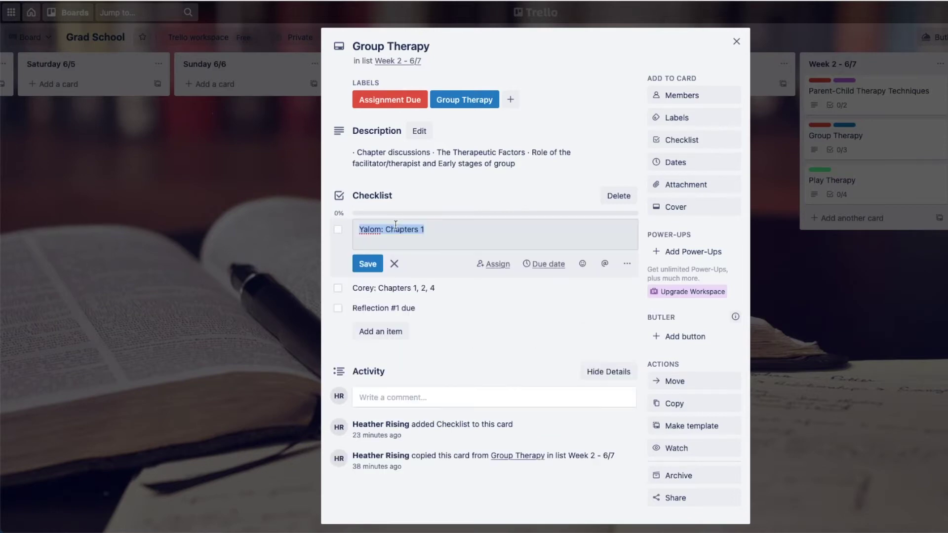
left_click(224, 283)
left_click(224, 284)
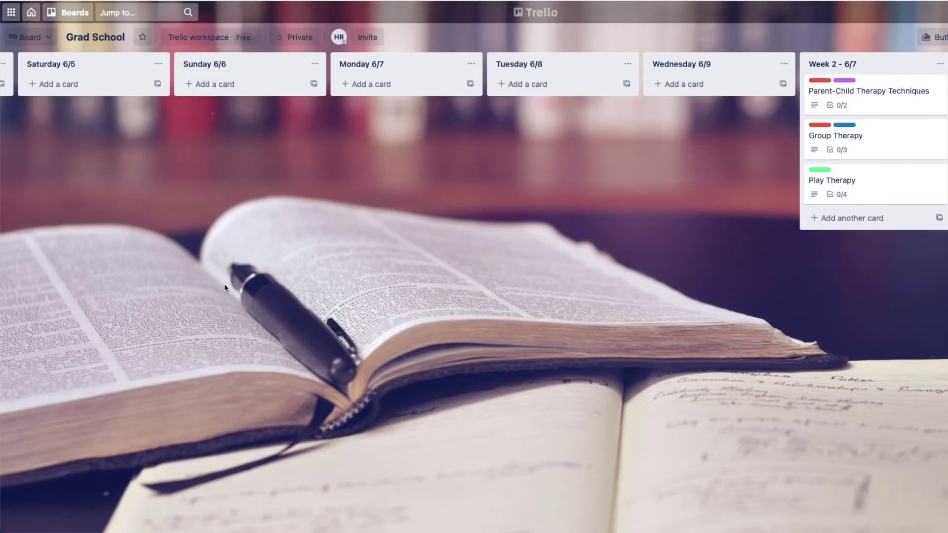
scroll(224, 283, "left", 8)
left_click(195, 197)
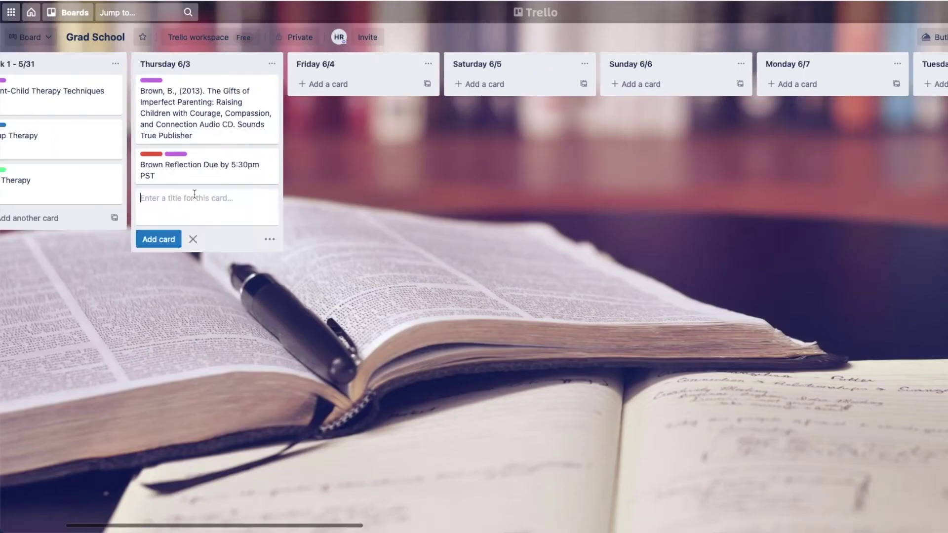
key("super+v")
key("Return")
scroll(446, 255, "right", 10)
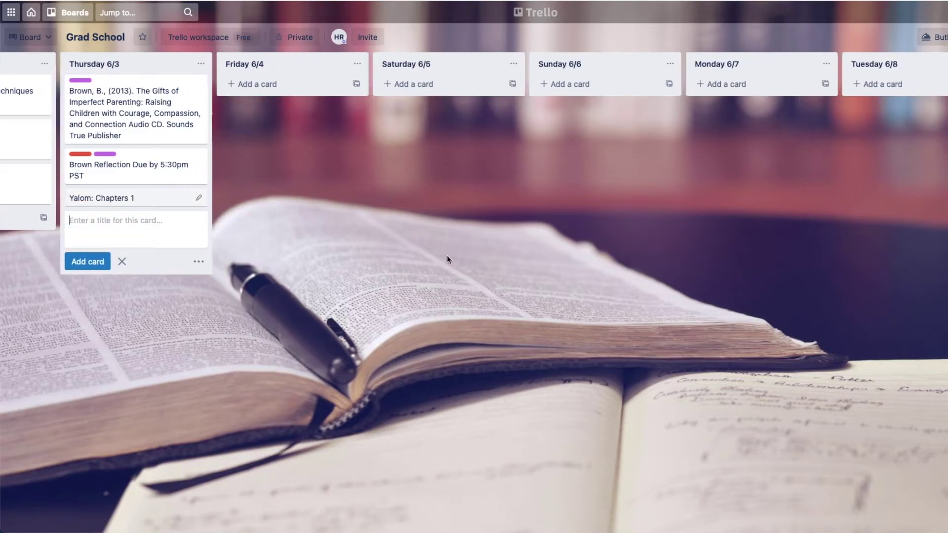
Copy the Corey reading from the Week 2 Group Therapy checklist into a new Thursday 6/3 card, shortened to "Corey: Chapters 1".
left_click(851, 148)
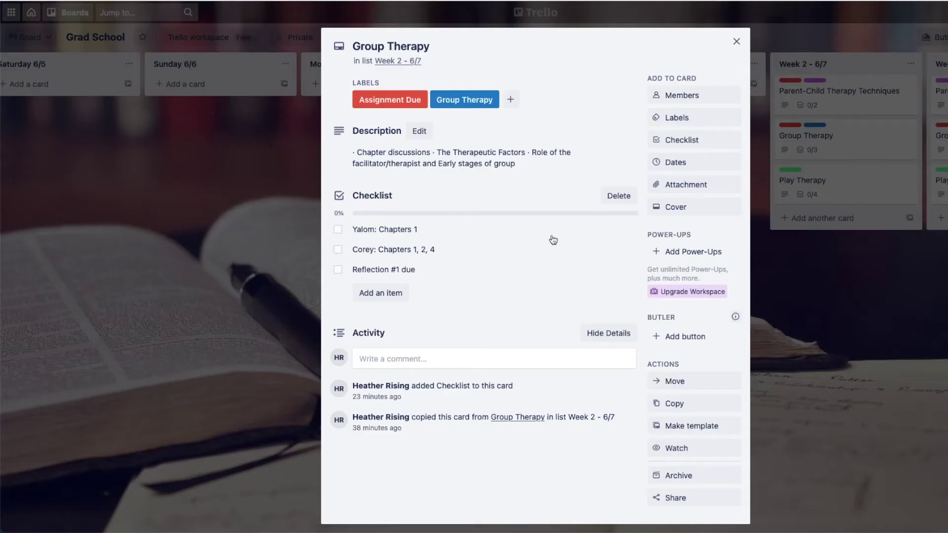
left_click(438, 249)
key("ctrl+c")
left_click(373, 284)
left_click(284, 324)
scroll(257, 291, "left", 10)
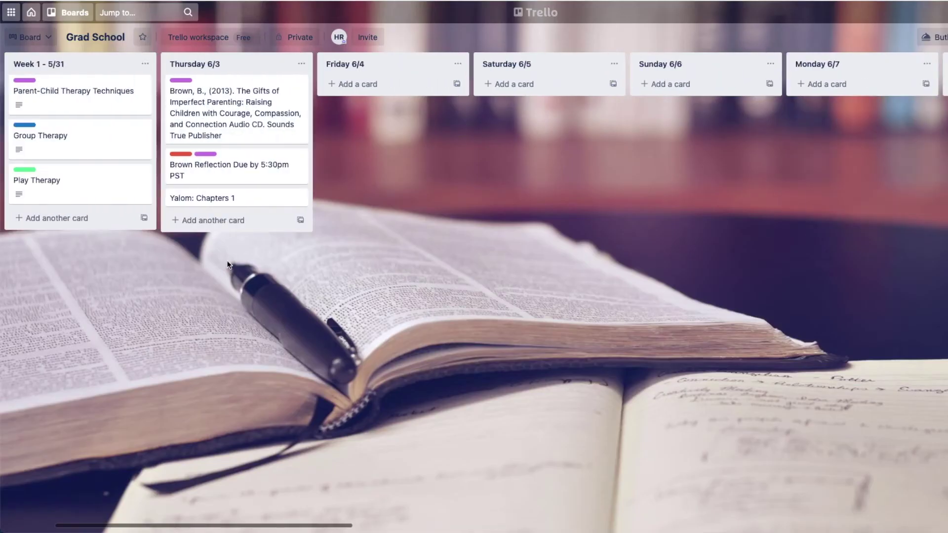
left_click(215, 220)
key("ctrl+v")
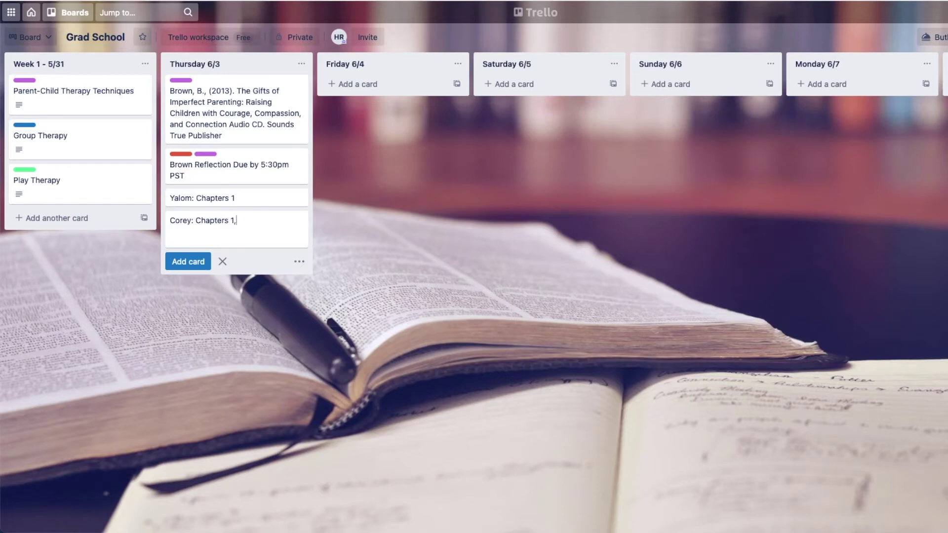
key("Return")
Add two more cards to Thursday 6/3 titled "Corey: Chapters 2" and "Corey: Chapters 4".
key("ctrl+v")
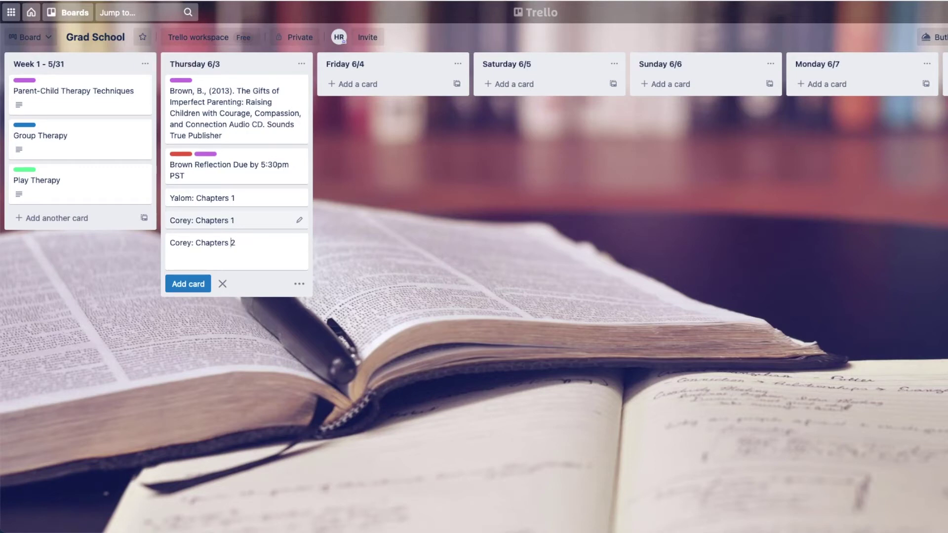
left_click(192, 284)
key("ctrl+v")
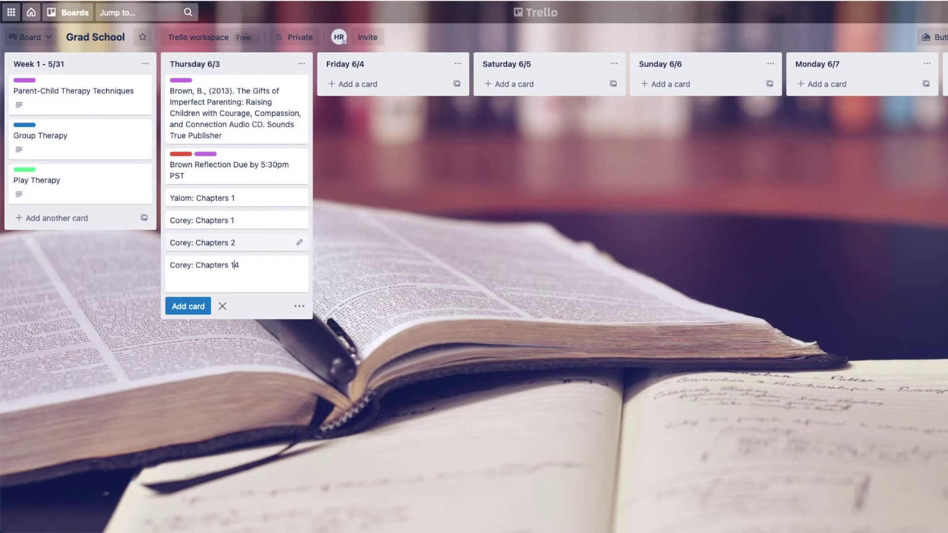
left_click(192, 306)
left_click(398, 426)
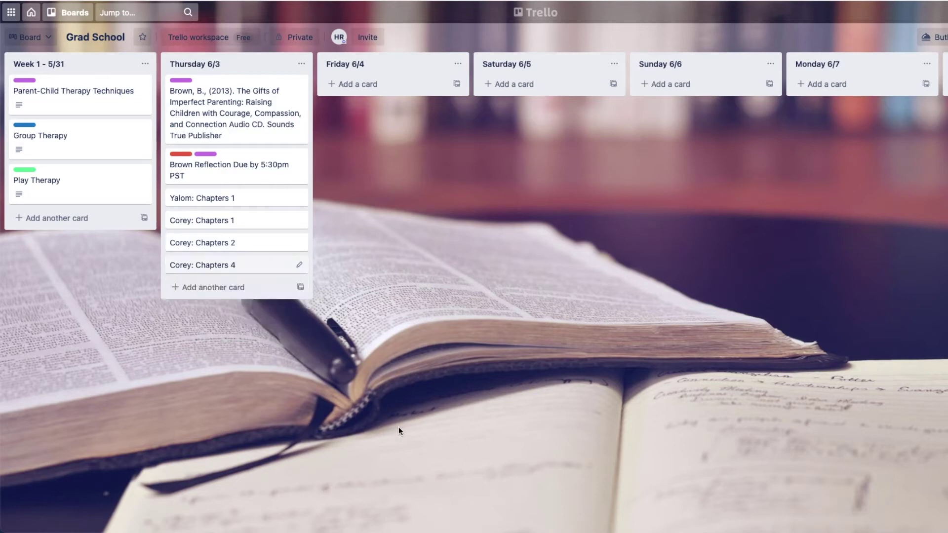
Copy the checklist item "Reflection #1 due" from the Week 2 Group Therapy card and return to the daily lists.
scroll(398, 426, "right", 5)
scroll(398, 426, "right", 10)
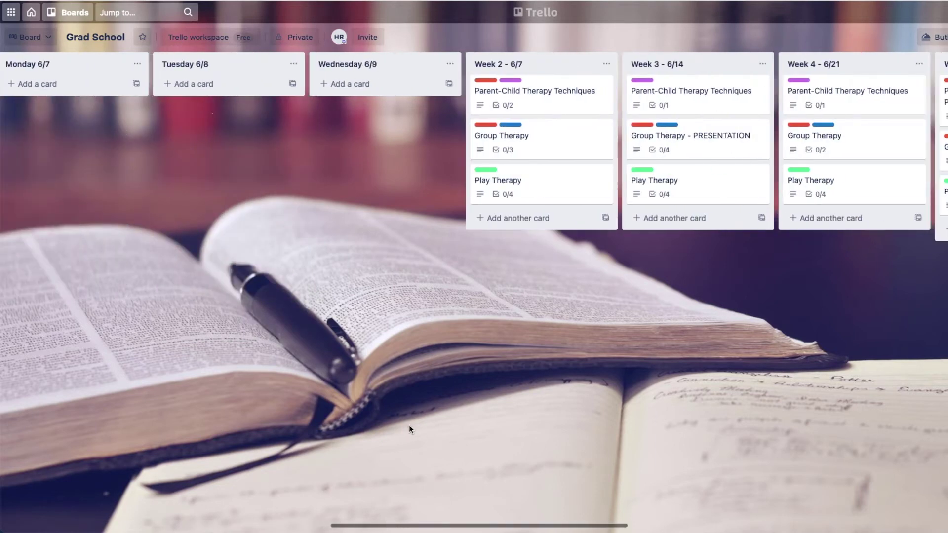
left_click(557, 146)
left_click(400, 269)
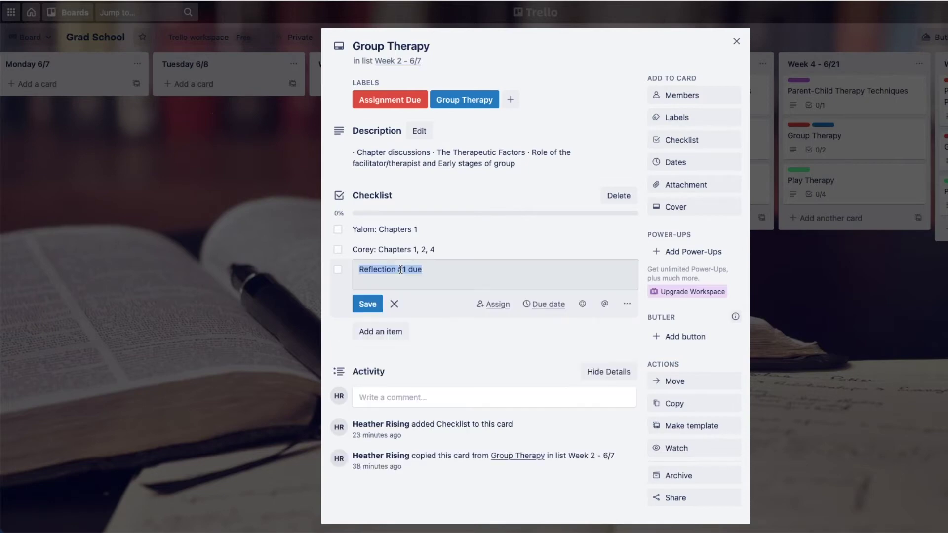
left_click(377, 303)
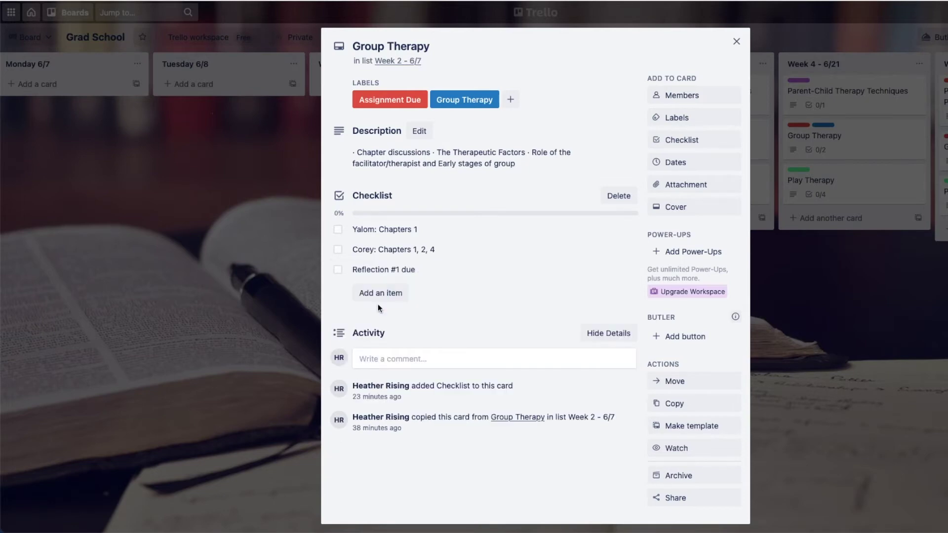
left_click(276, 328)
scroll(277, 327, "left", 10)
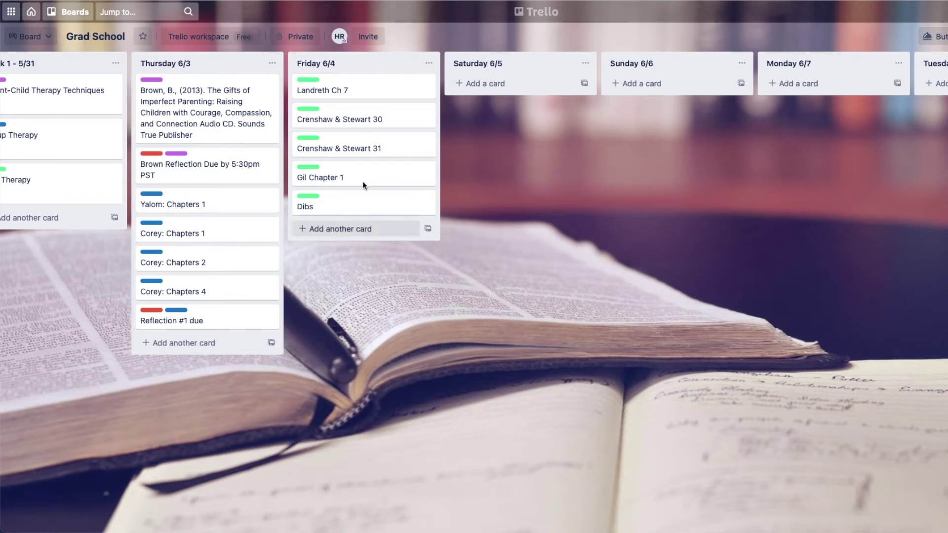
Move the Dibs, Gil Chapter 1, Crenshaw & Stewart 31 and Crenshaw & Stewart 30 cards from Friday 6/4 to Saturday 6/5.
left_click_drag(325, 212, 513, 99)
left_click_drag(328, 176, 482, 89)
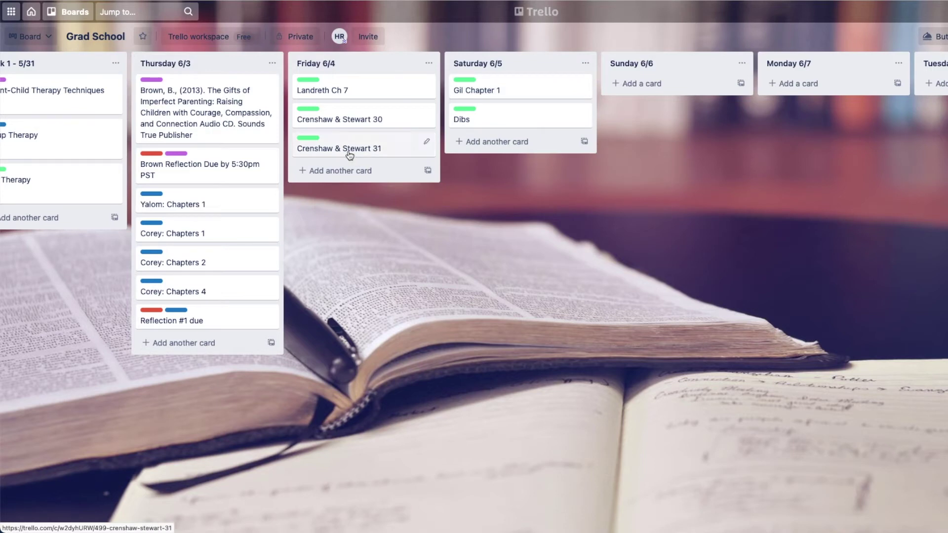
left_click_drag(350, 155, 509, 87)
left_click_drag(348, 126, 494, 89)
Move the "Reflection #1 due" card and two Corey chapter cards from Thursday 6/3 to Friday 6/4.
left_click_drag(194, 321, 357, 131)
left_click_drag(235, 272, 341, 121)
left_click_drag(201, 264, 343, 148)
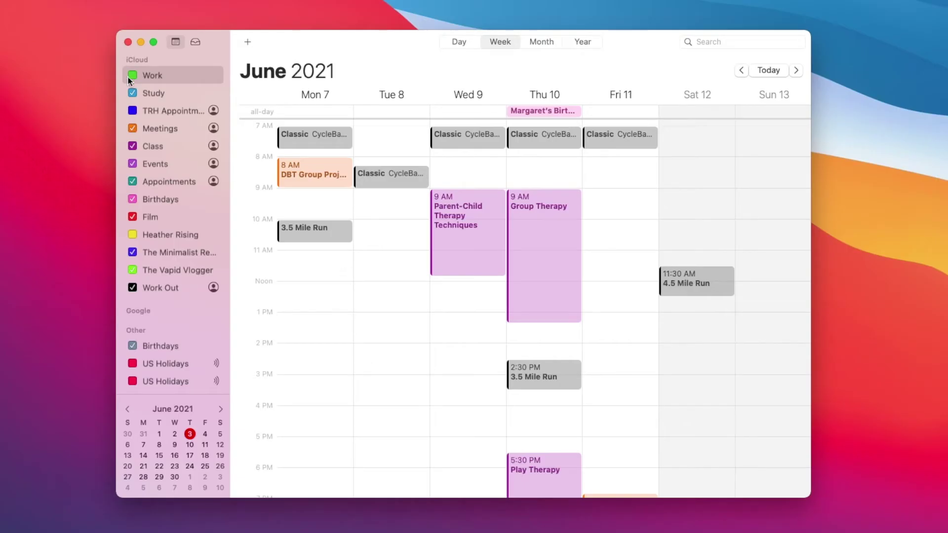
Switch to the Calendar app and create a "Schoolwork" event in the Study calendar on Tuesday, Jun 8, from 10 AM to 4 PM.
left_click(150, 92)
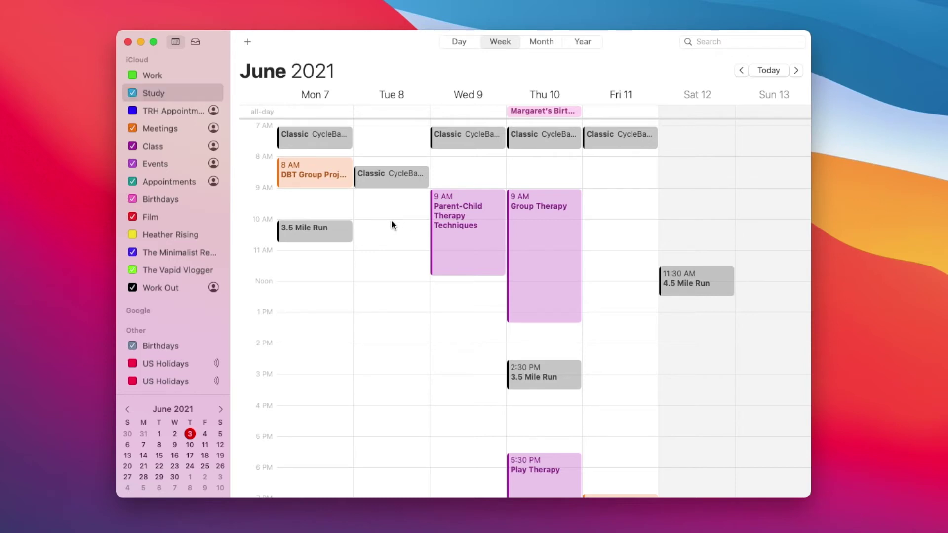
left_click_drag(391, 220, 375, 407)
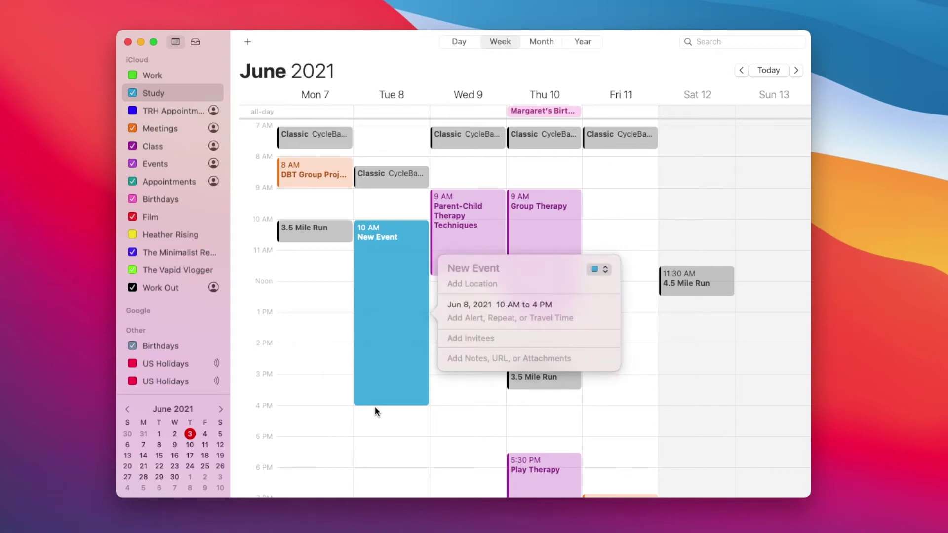
type("Schoolwork")
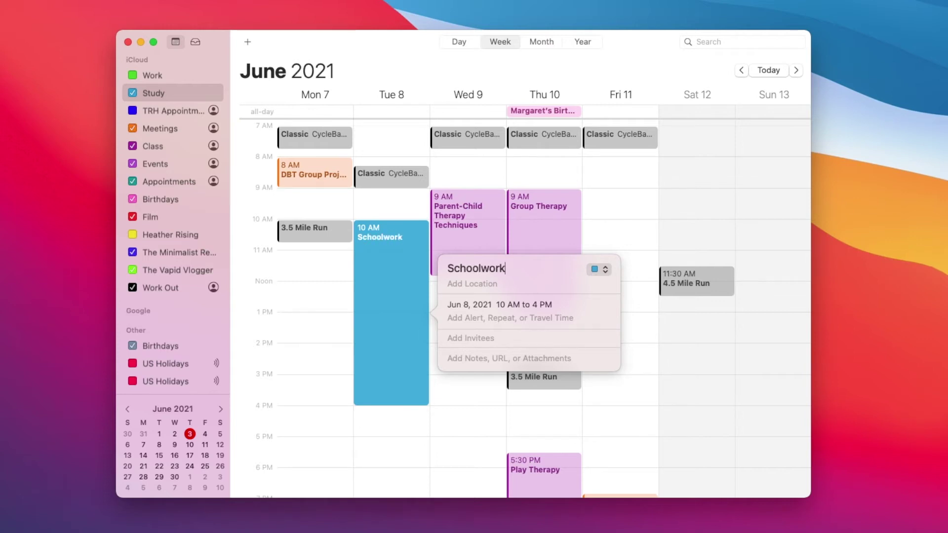
Set the Tuesday Schoolwork event to repeat every week until 08/03/2021.
left_click(486, 317)
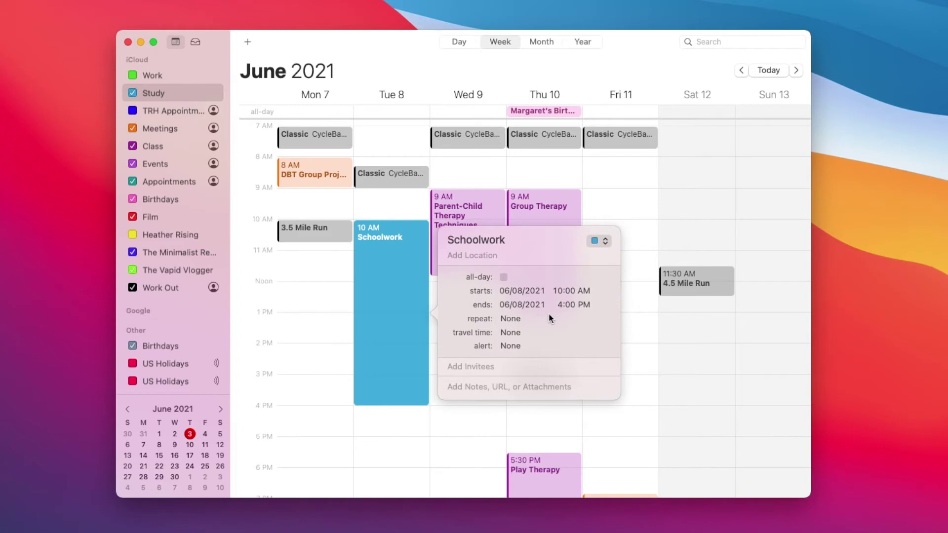
left_click(512, 319)
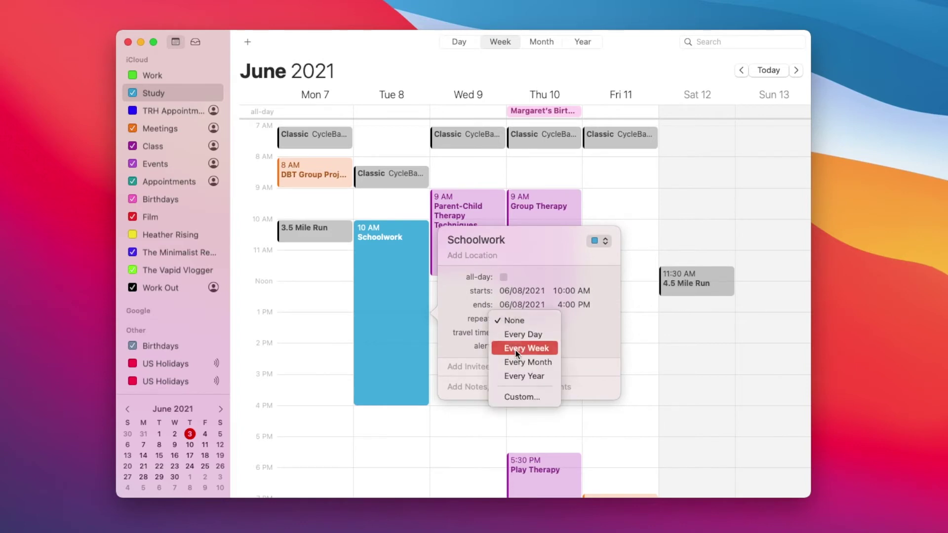
left_click(514, 349)
left_click(513, 327)
left_click(519, 354)
left_click(561, 328)
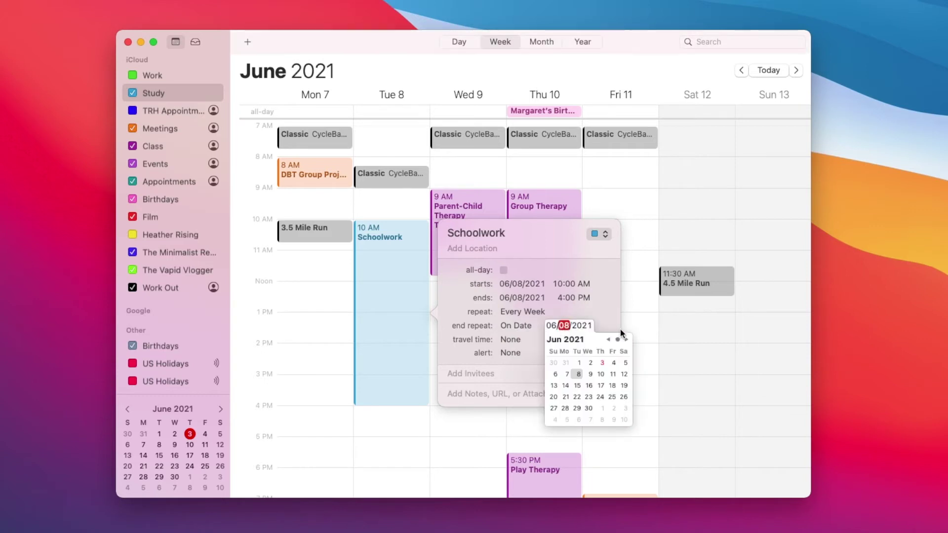
left_click(626, 339)
left_click(573, 421)
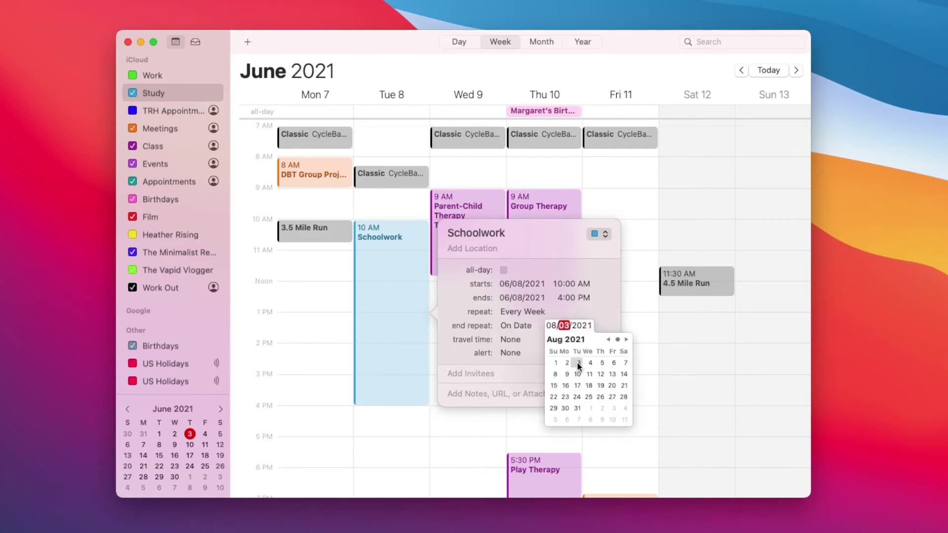
left_click(606, 316)
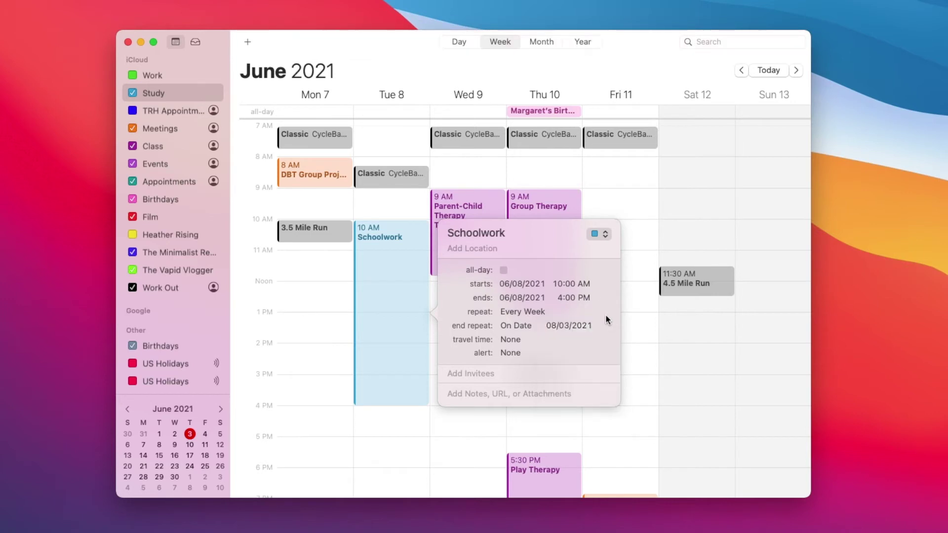
left_click(439, 466)
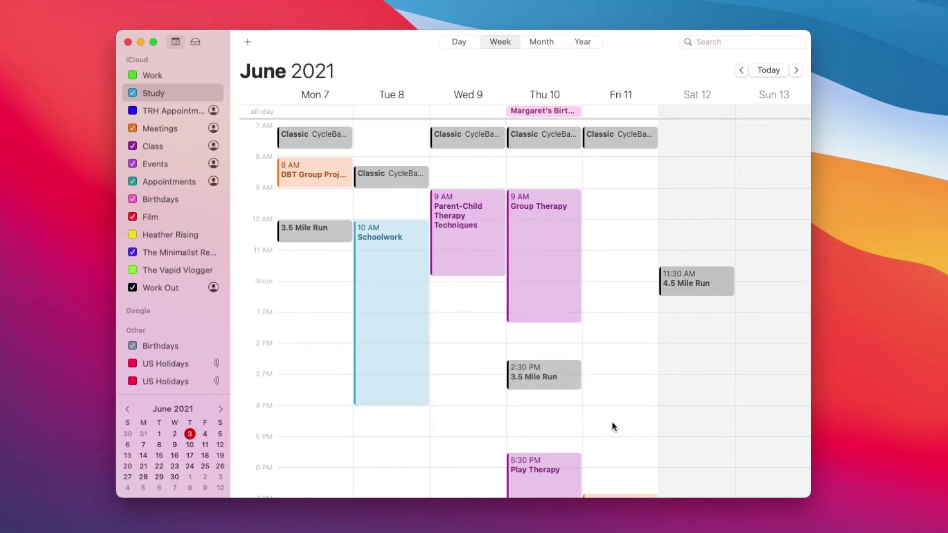
Create a "Schoolwork" event in the Study calendar on Friday, Jun 11, from 4:30 PM to 6 PM.
left_click_drag(612, 426, 607, 467)
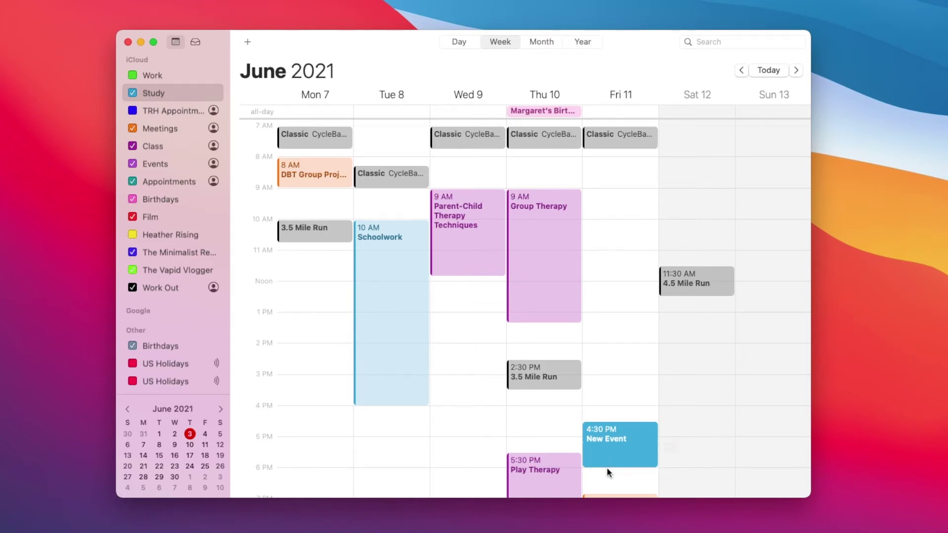
type("S")
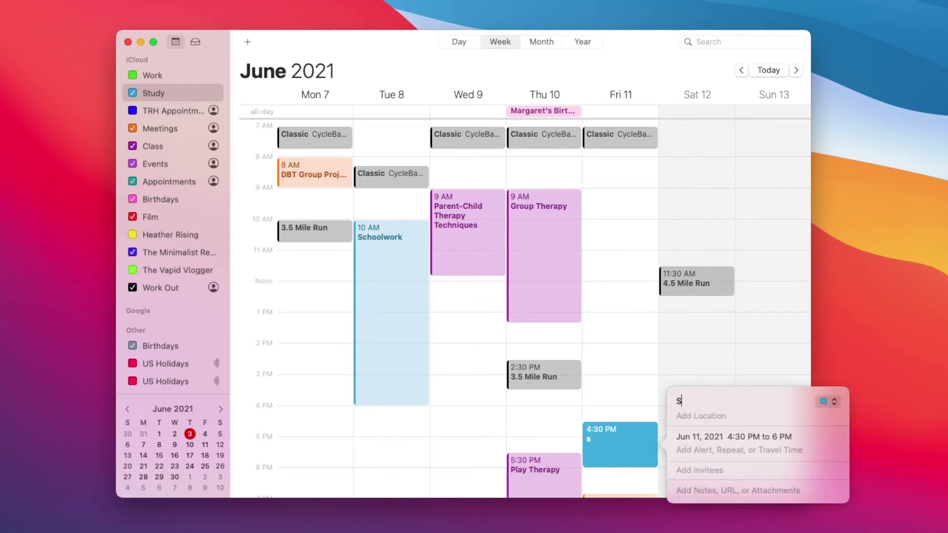
type("chool work")
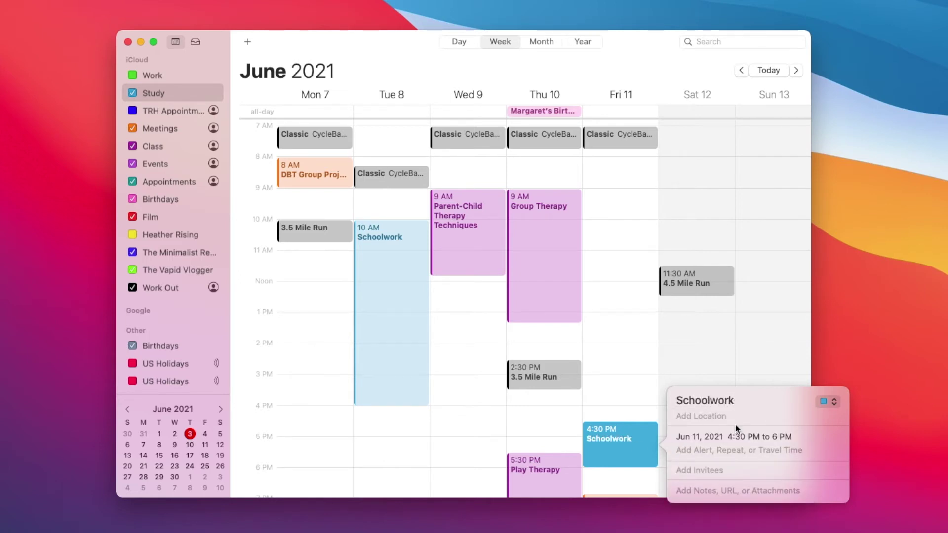
Set the Friday Schoolwork event to repeat every week until 07/30/2021.
left_click(722, 450)
left_click(741, 443)
left_click(745, 466)
left_click(741, 458)
left_click(748, 486)
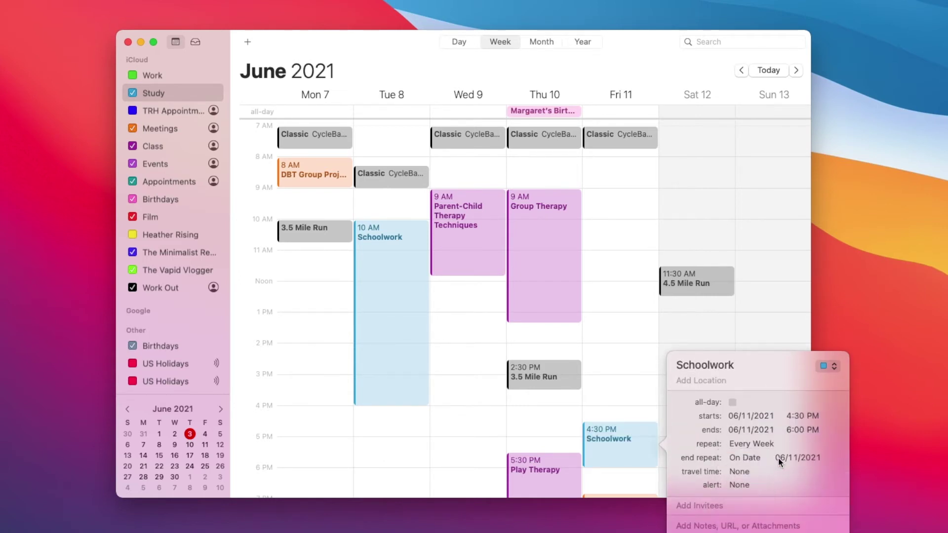
left_click(779, 459)
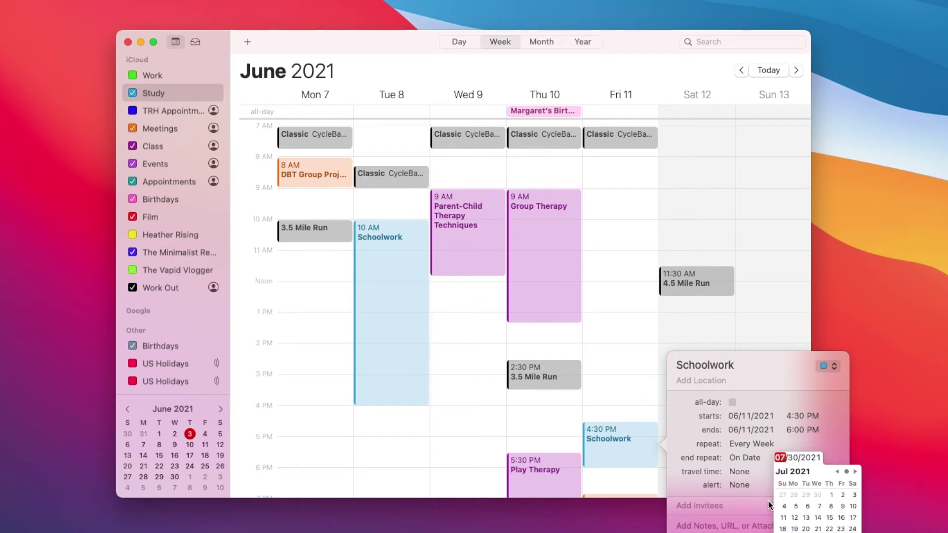
left_click(602, 354)
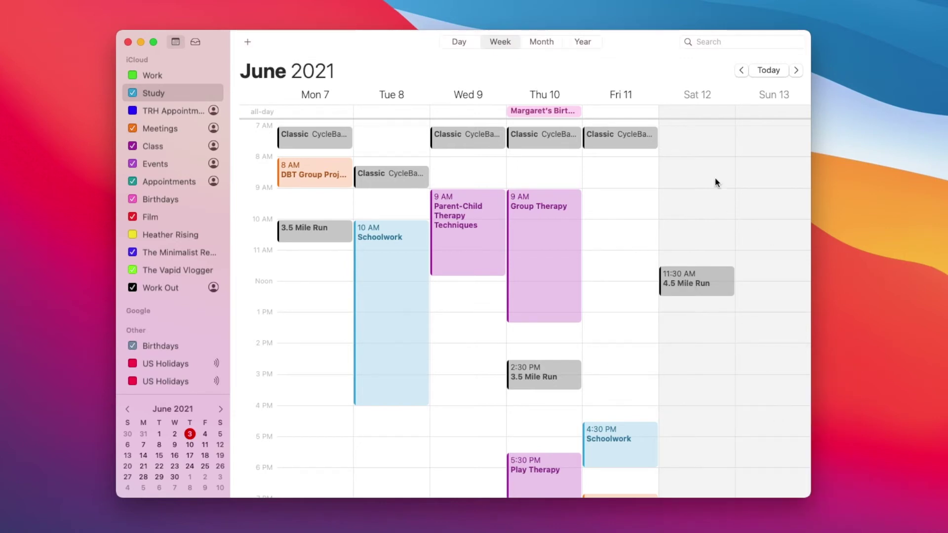
Create a "Schoolwork" event in the Study calendar on Saturday, Jun 12, from 9 AM to 11 AM.
left_click_drag(691, 189, 683, 247)
type("Schoolw")
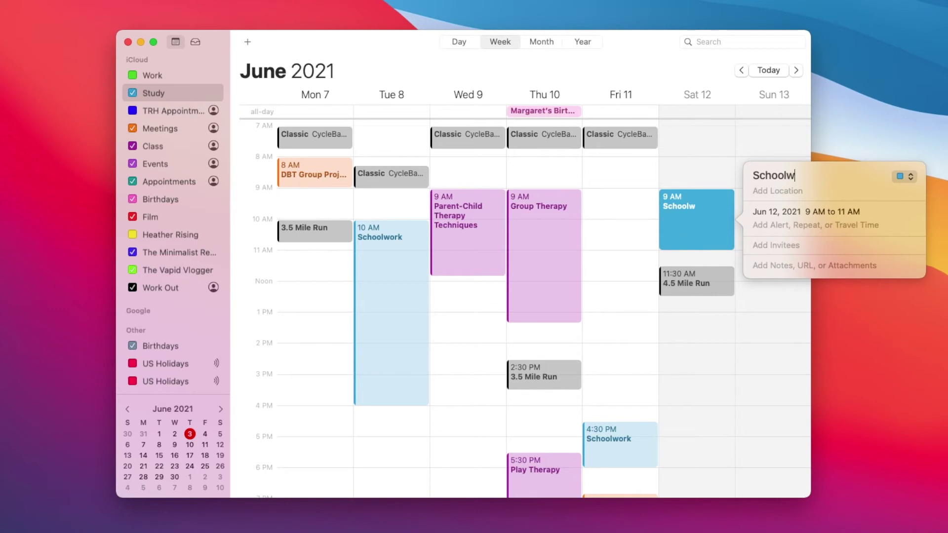
type("ork")
Set the Saturday Schoolwork event to repeat every week, with the repetition ending on a date.
left_click(820, 225)
left_click(821, 227)
left_click(821, 251)
left_click(819, 233)
left_click(819, 260)
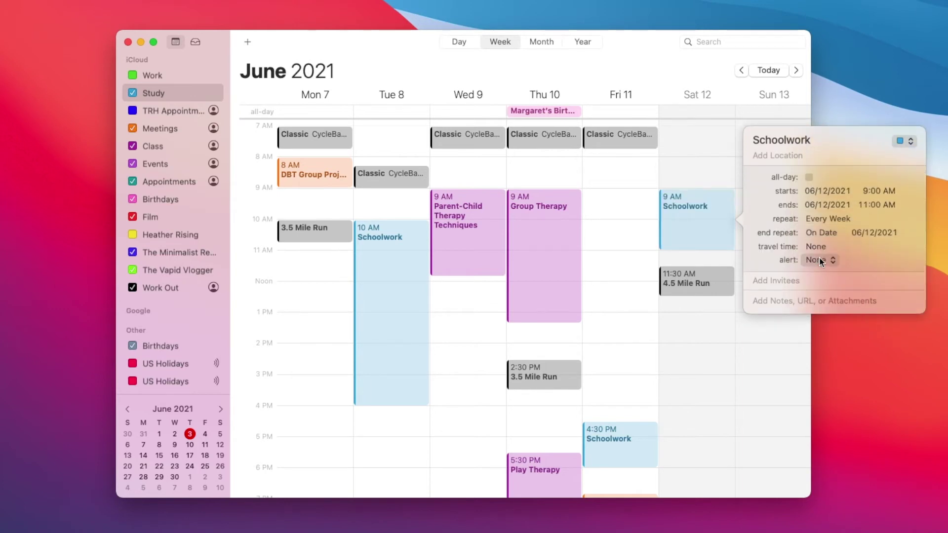